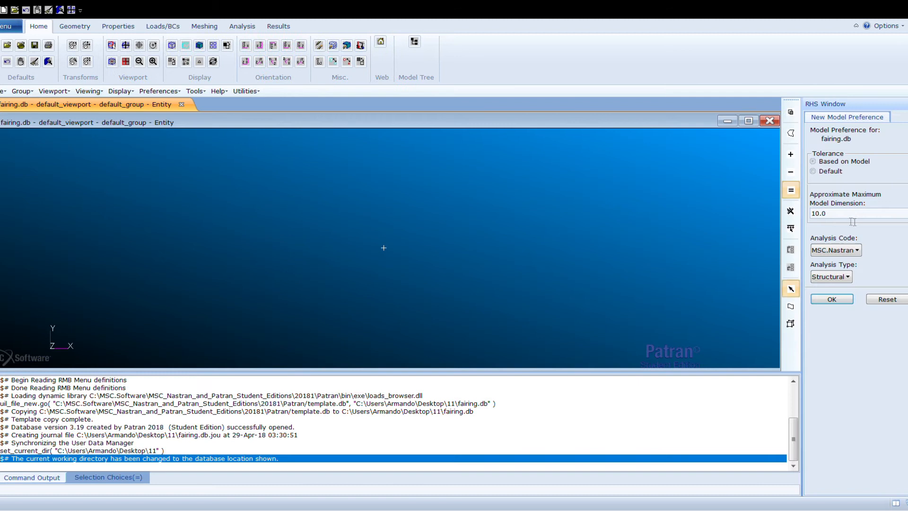
Accept the new model preferences with the Default tolerance, MSC.Nastran analysis code and Structural analysis type
click(820, 173)
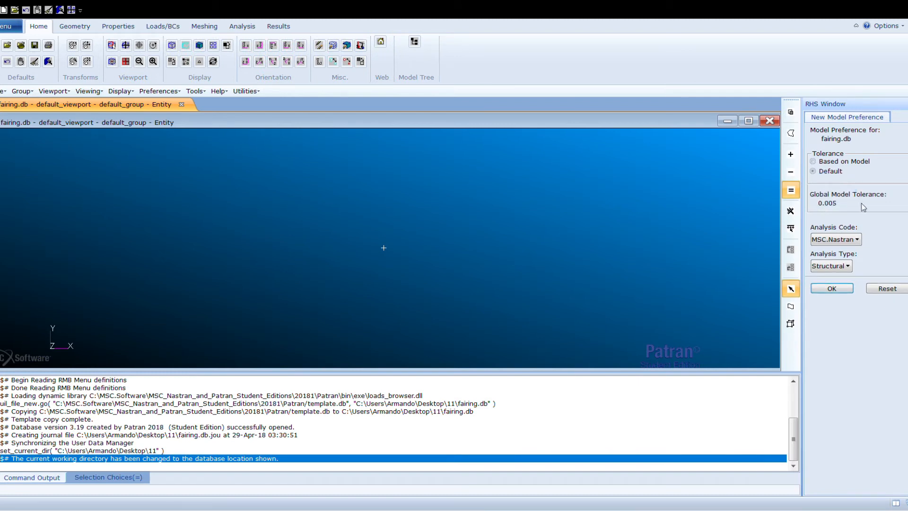
click(839, 289)
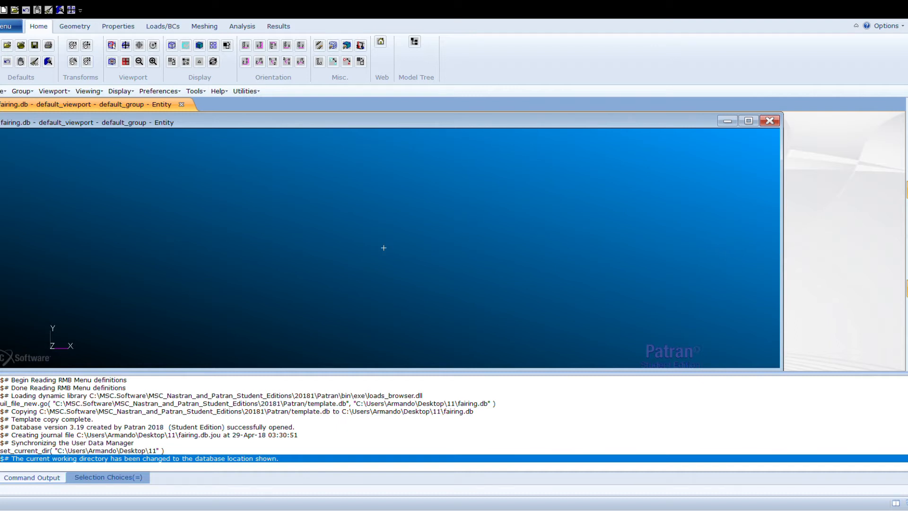
Create a point at [30 0 0] in Coord 0 with auto execute off, and enlarge the displayed point size
click(86, 32)
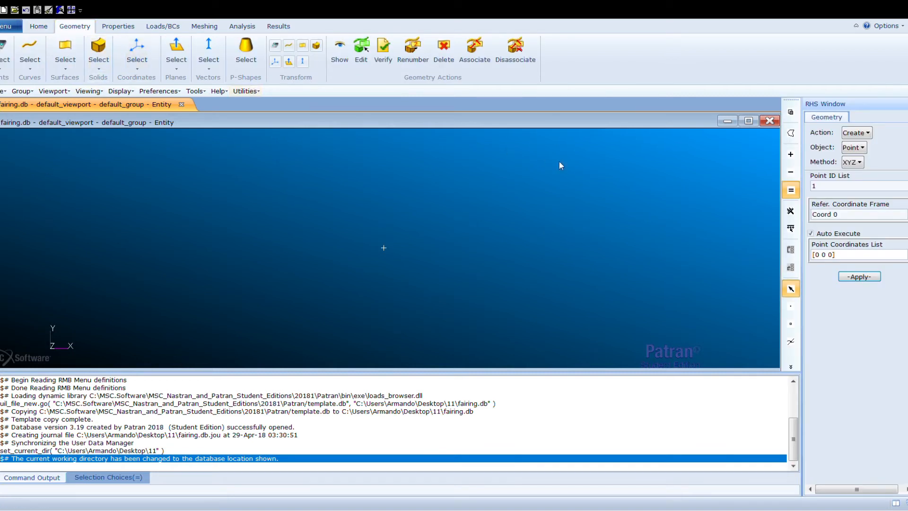
click(823, 235)
click(816, 256)
text(3)
click(859, 278)
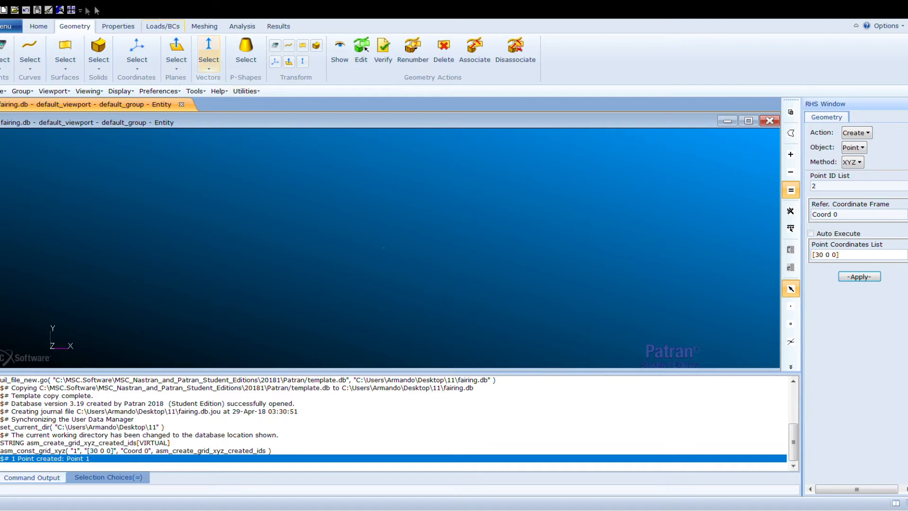
click(46, 29)
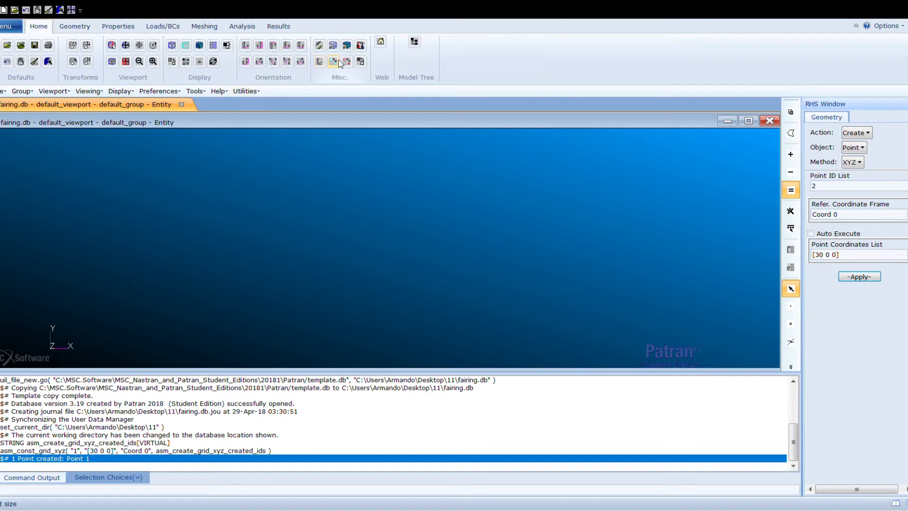
click(333, 62)
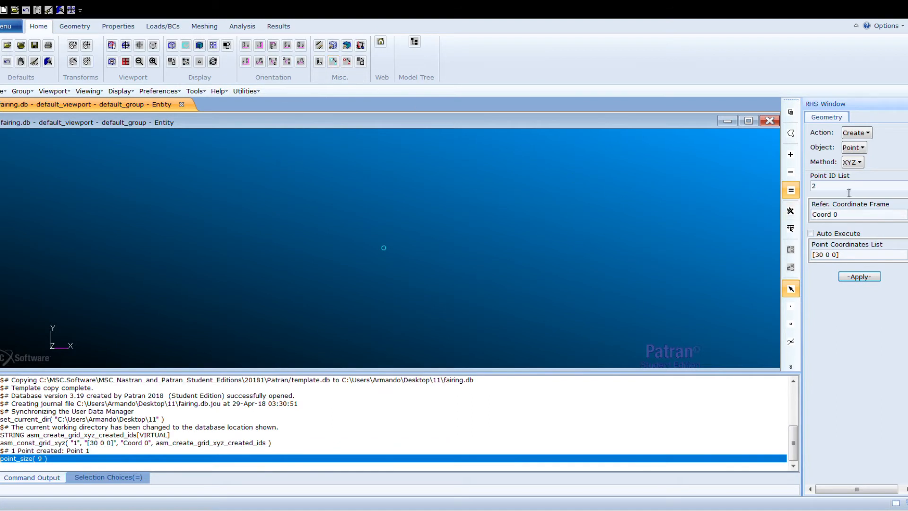
Create a curve with the XYZ method using vector <0 120 0> from origin [50 40 0], with auto execute off
click(864, 170)
click(855, 164)
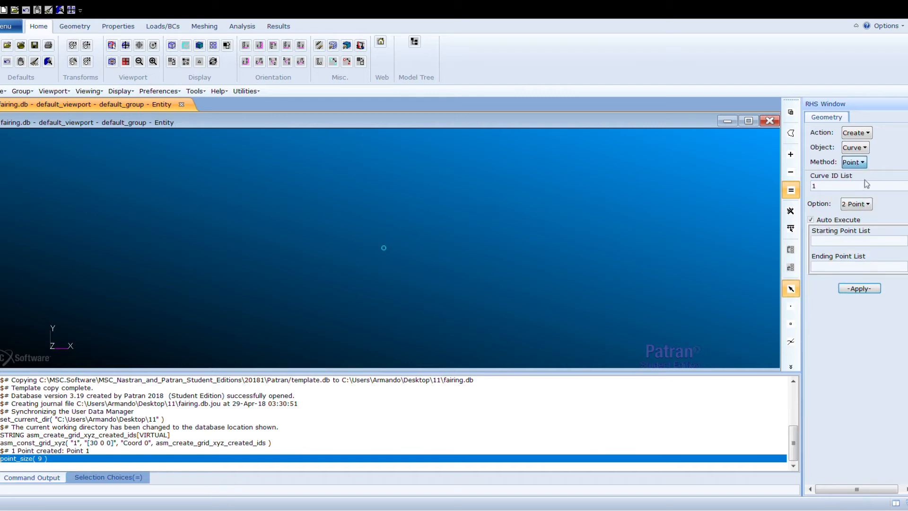
click(874, 364)
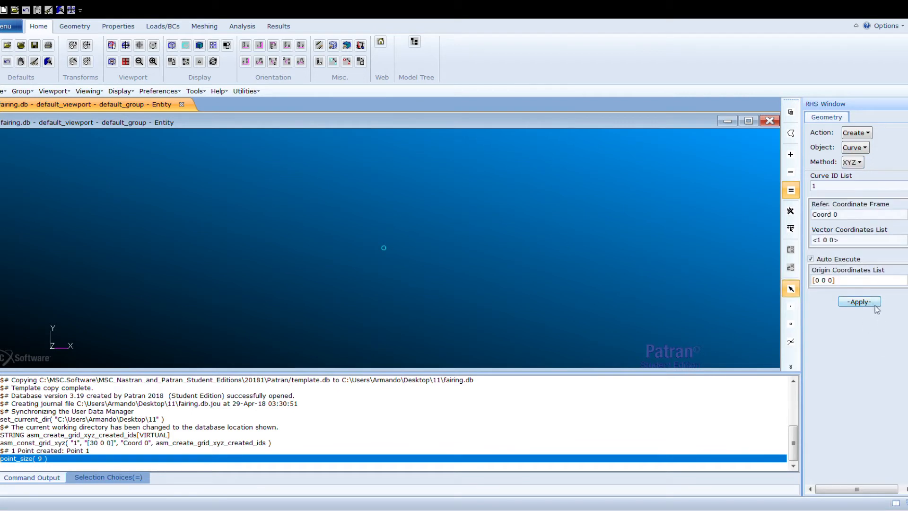
click(823, 245)
key(BackSpace)
text(0 )
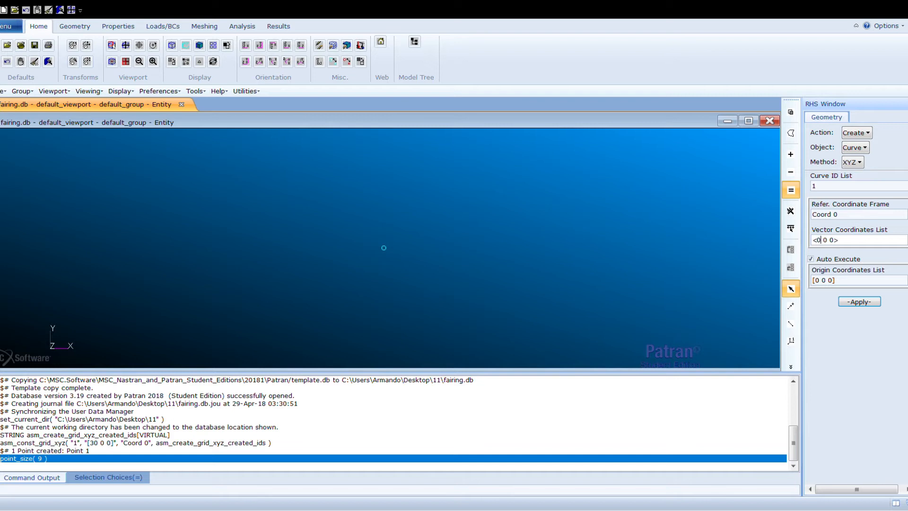
text(12)
click(810, 259)
click(824, 282)
text(5)
key(Right)
text(4)
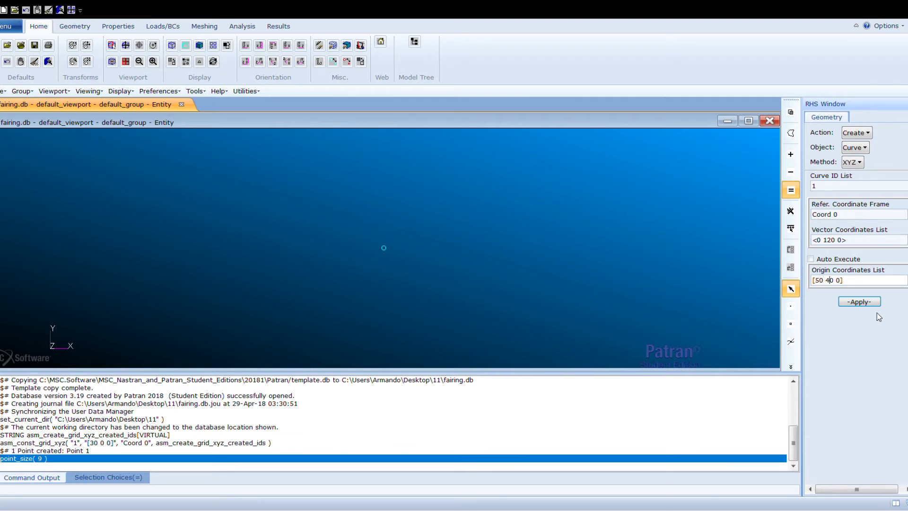
click(851, 303)
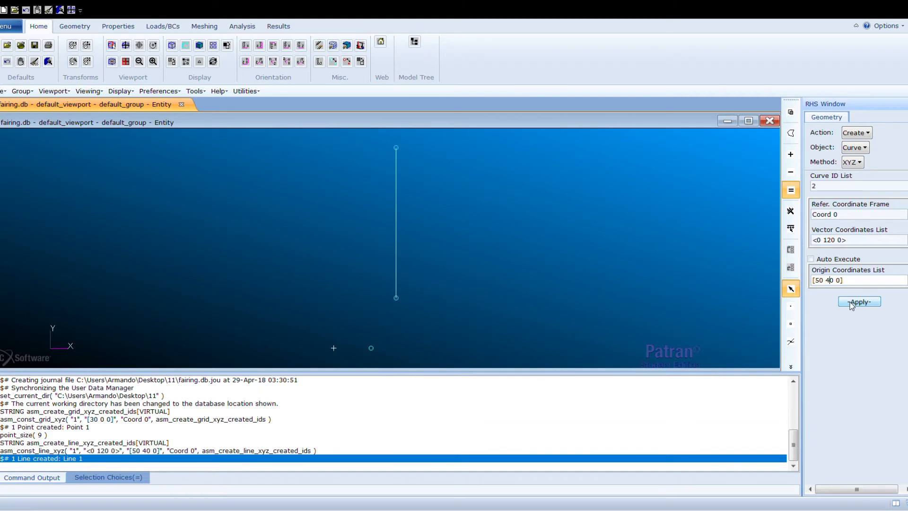
Create a 2 Point curve from the point at [30 0 0] to the vertical line's lower end, and show the entity labels
click(853, 163)
click(880, 184)
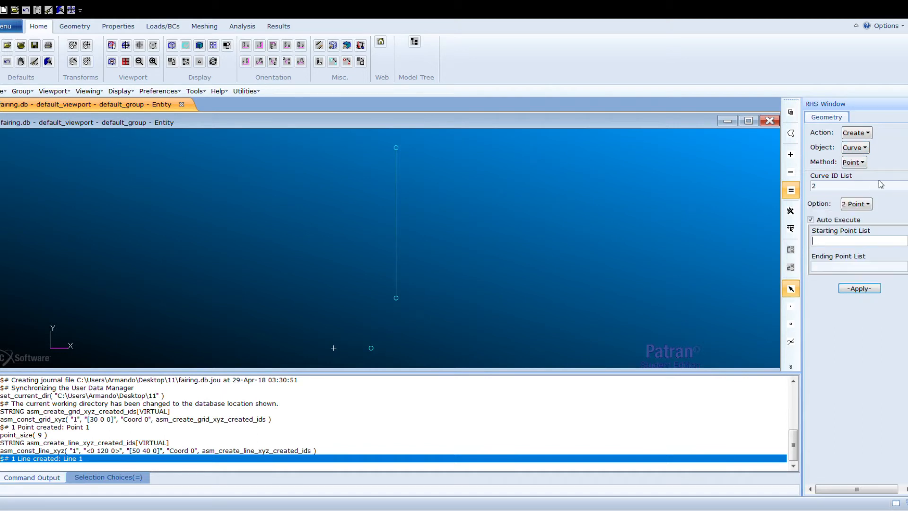
click(810, 220)
click(371, 347)
click(855, 272)
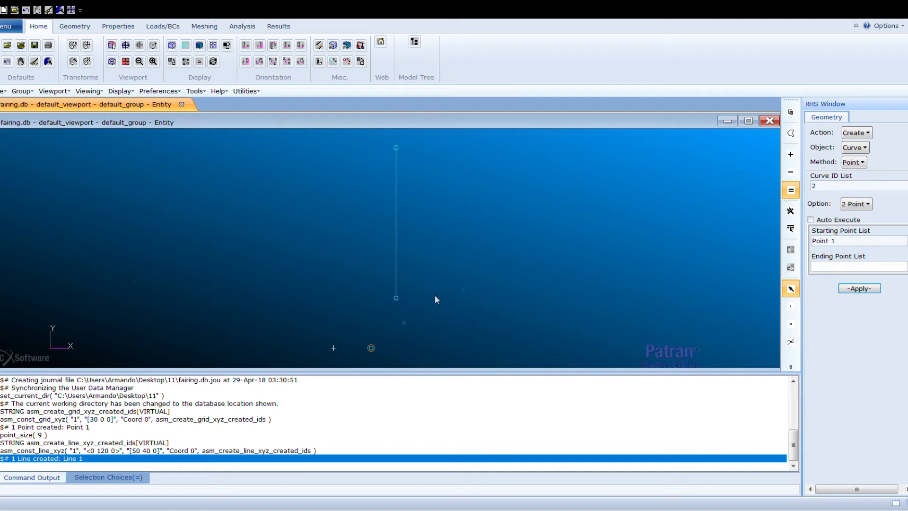
click(396, 298)
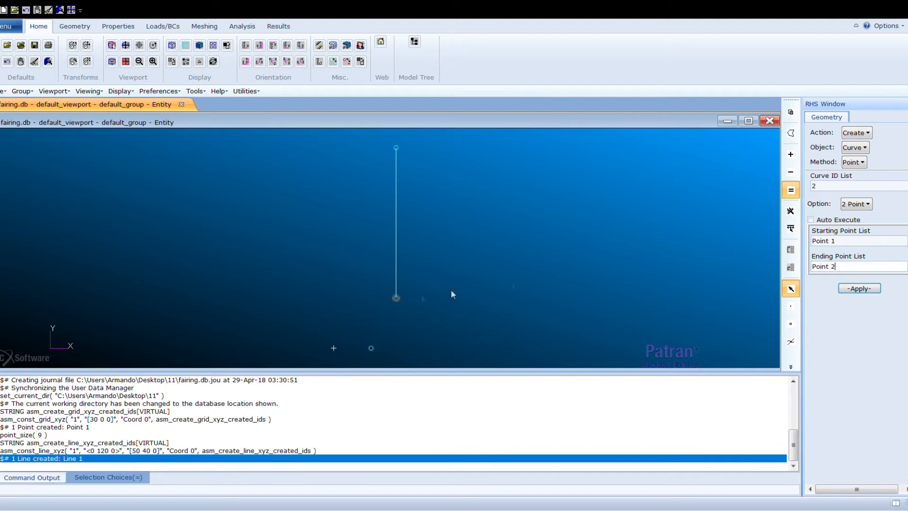
click(852, 290)
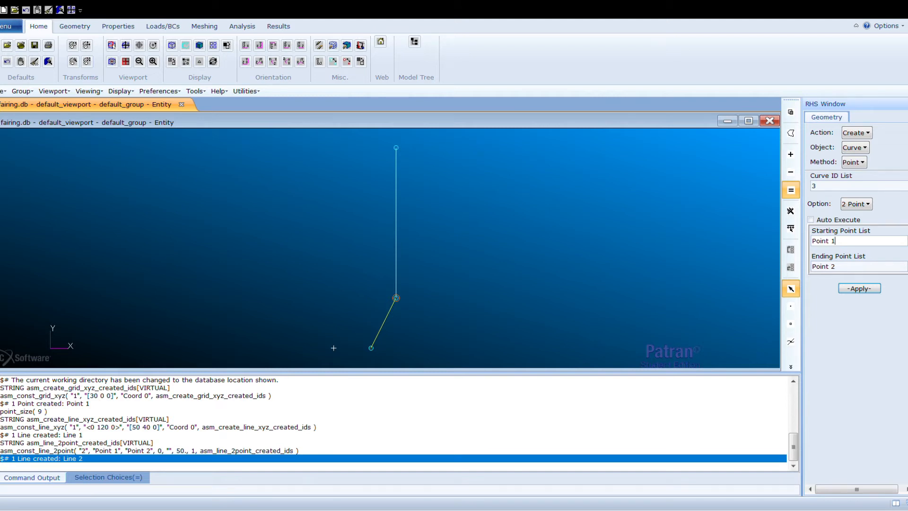
click(319, 61)
Revolve curves 1 and 2 through a total angle of 360 about axis Coord 0.2 to create surfaces, declining any duplicate surface
click(77, 27)
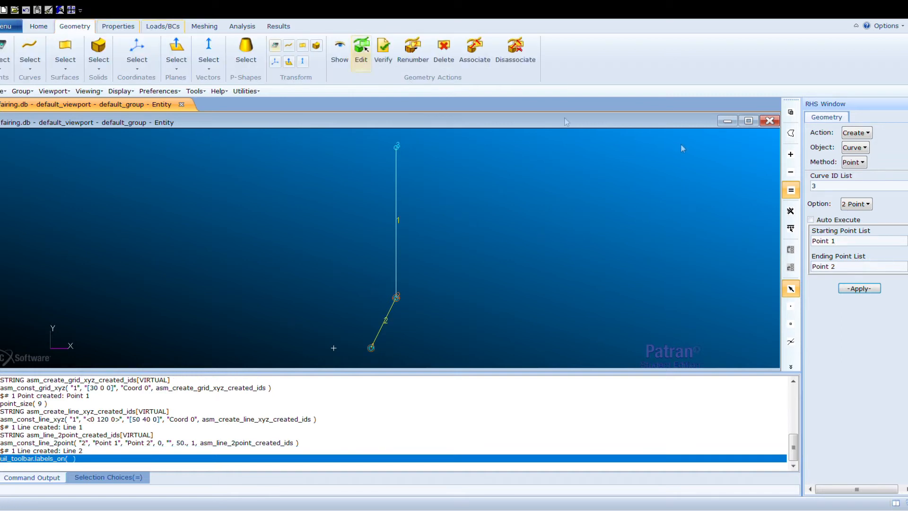
click(860, 149)
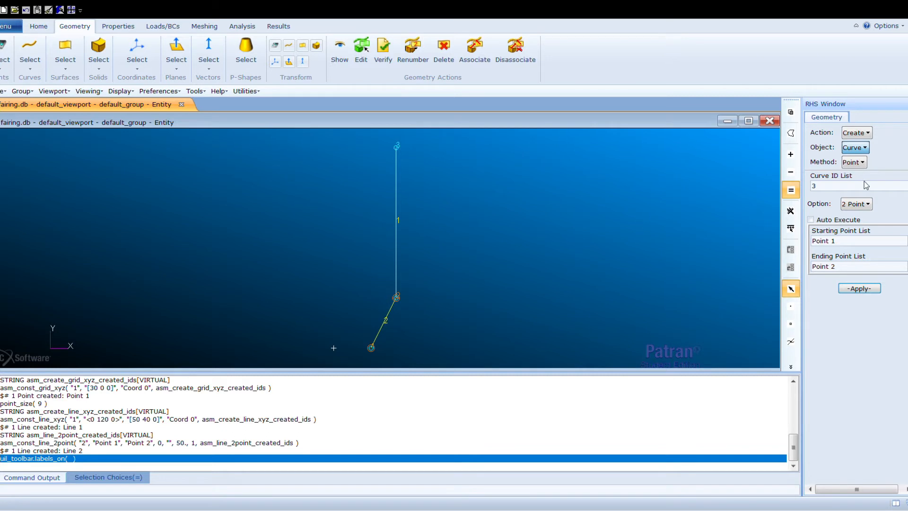
click(865, 186)
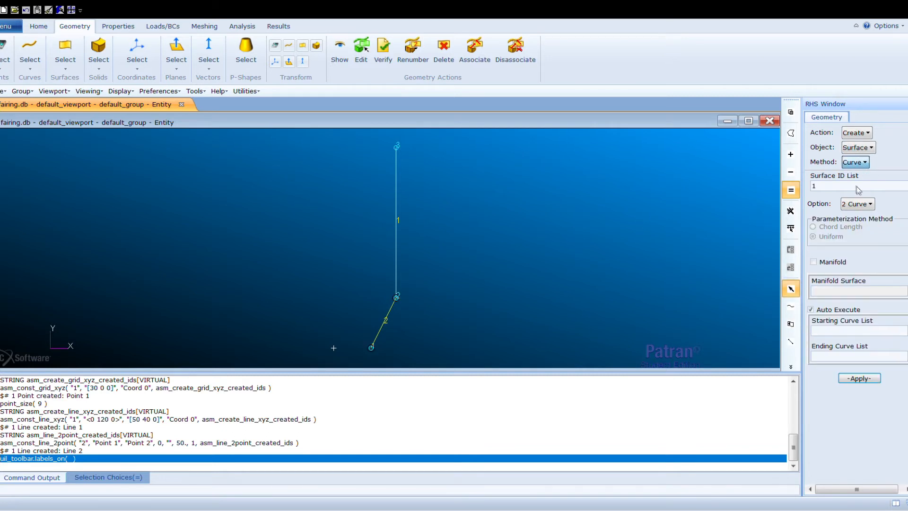
click(875, 361)
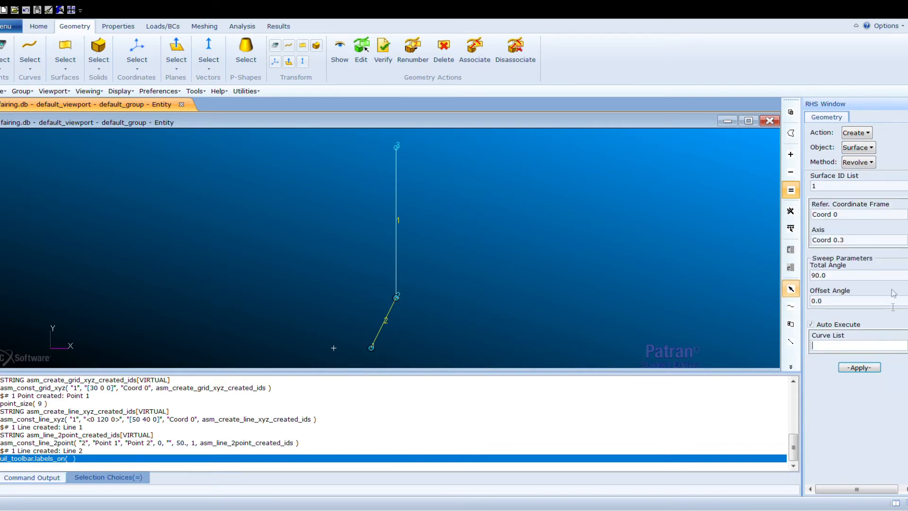
click(854, 245)
key(BackSpace)
text(2)
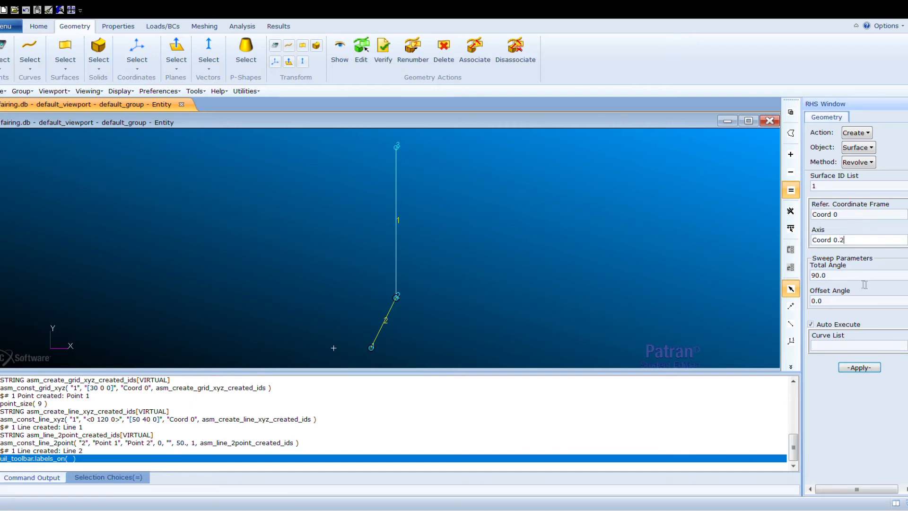
double_click(817, 278)
text(36)
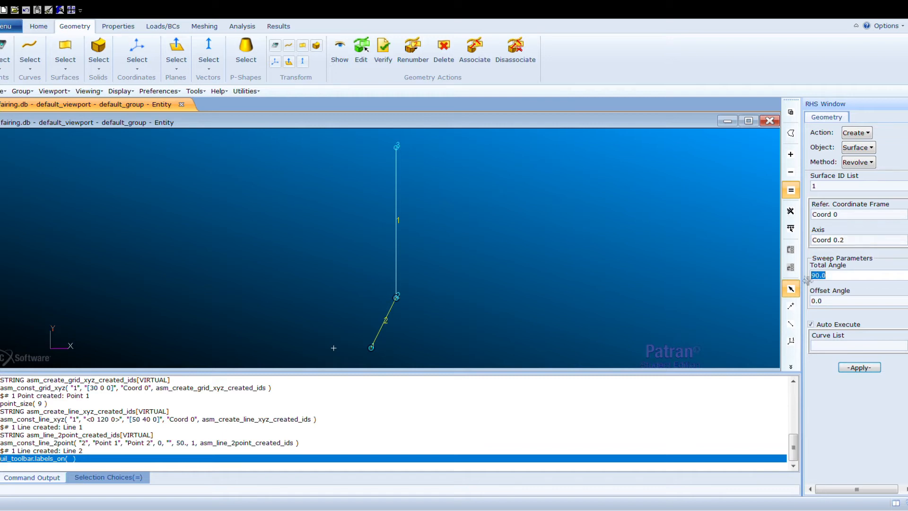
text(0)
click(847, 347)
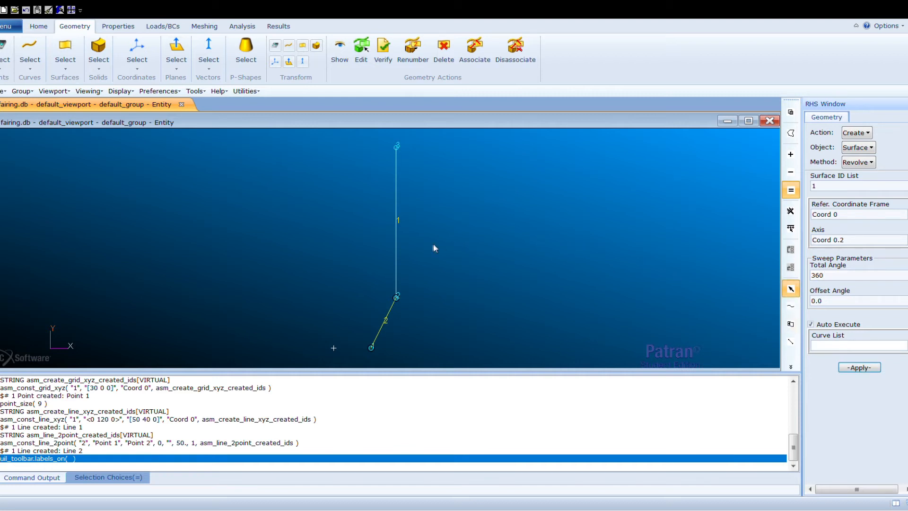
click(397, 262)
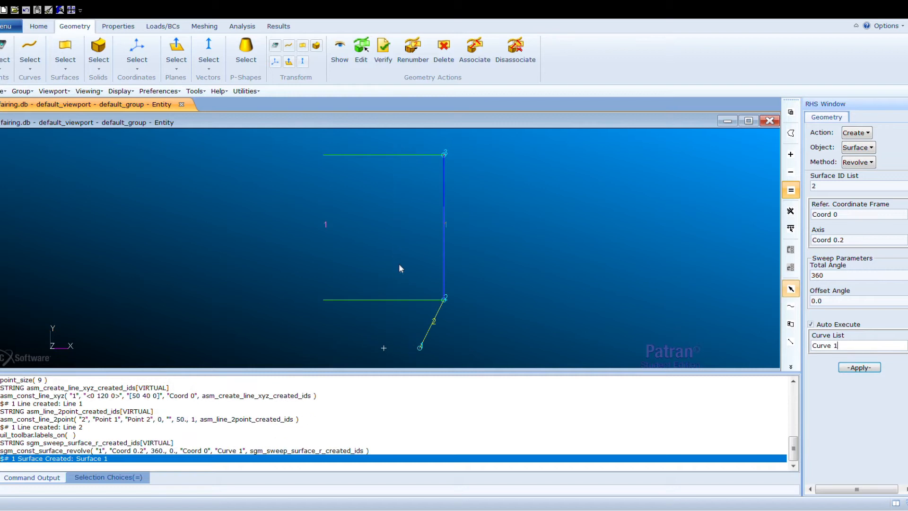
click(440, 319)
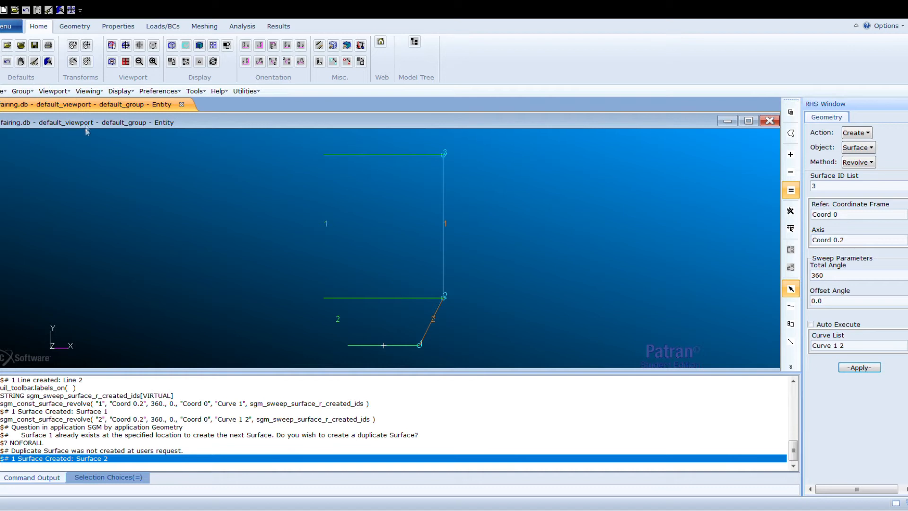
Set the model absolute view angles to 30 0 0
click(89, 148)
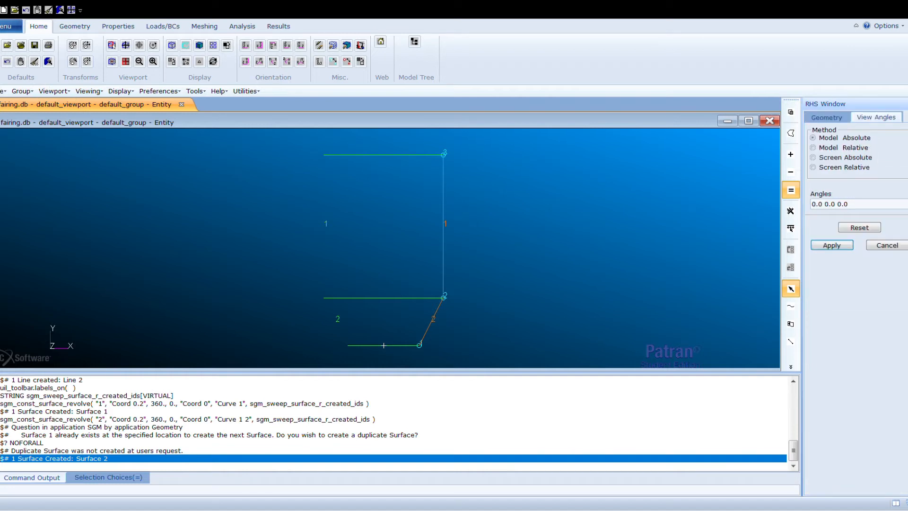
drag(858, 204, 810, 208)
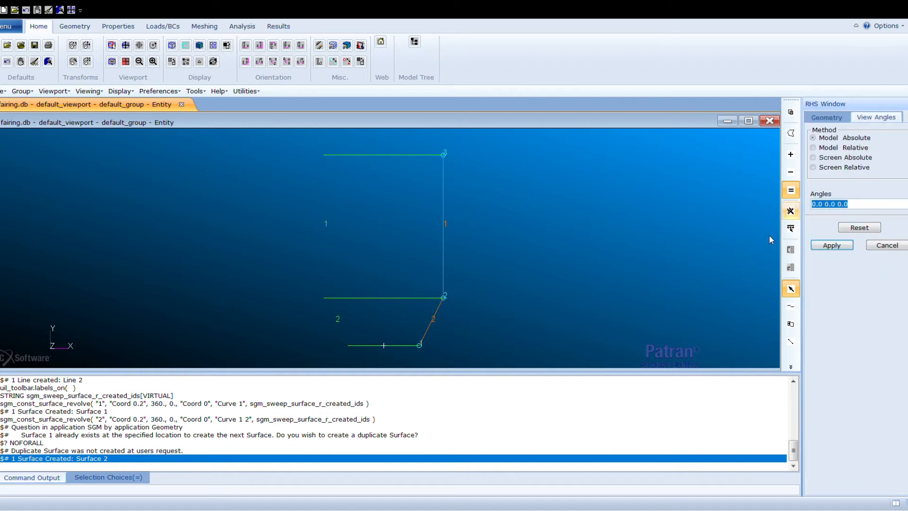
text(30)
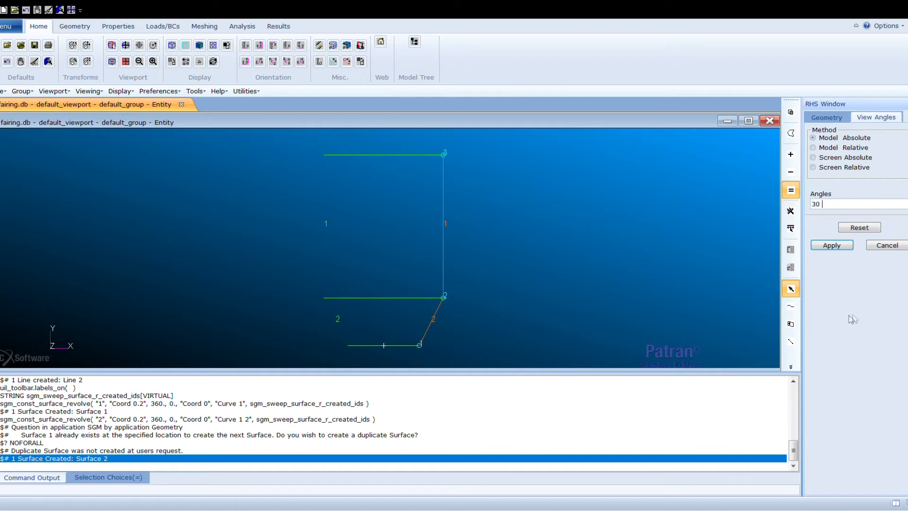
text( 0 0)
click(831, 245)
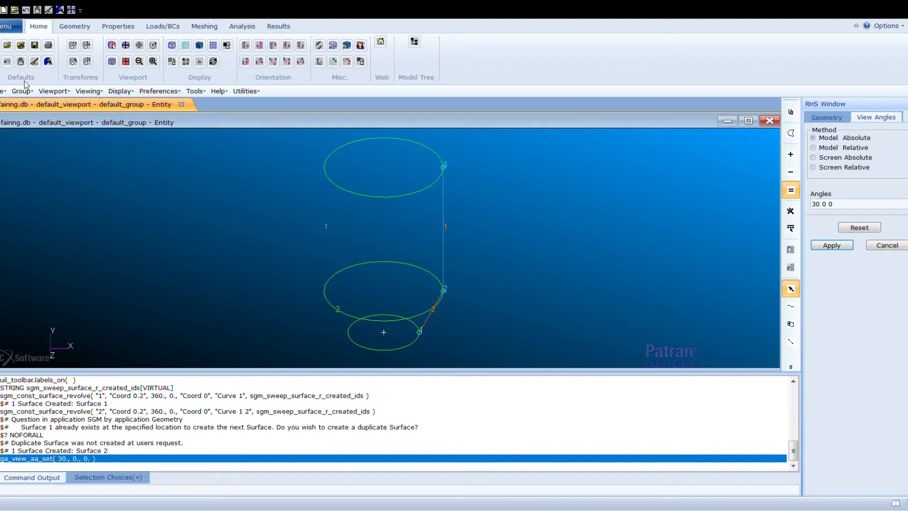
Set the number of geometry display lines to 3
click(98, 134)
drag(830, 144, 806, 140)
text(3)
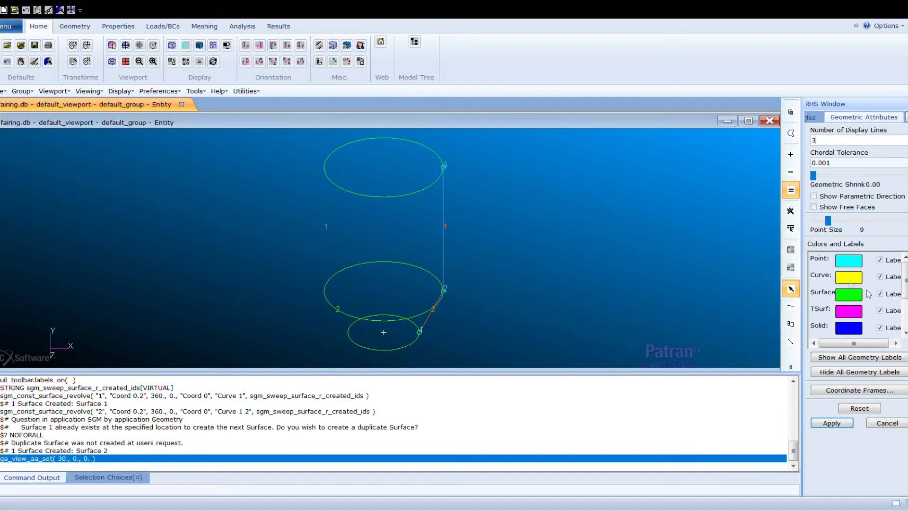
click(851, 424)
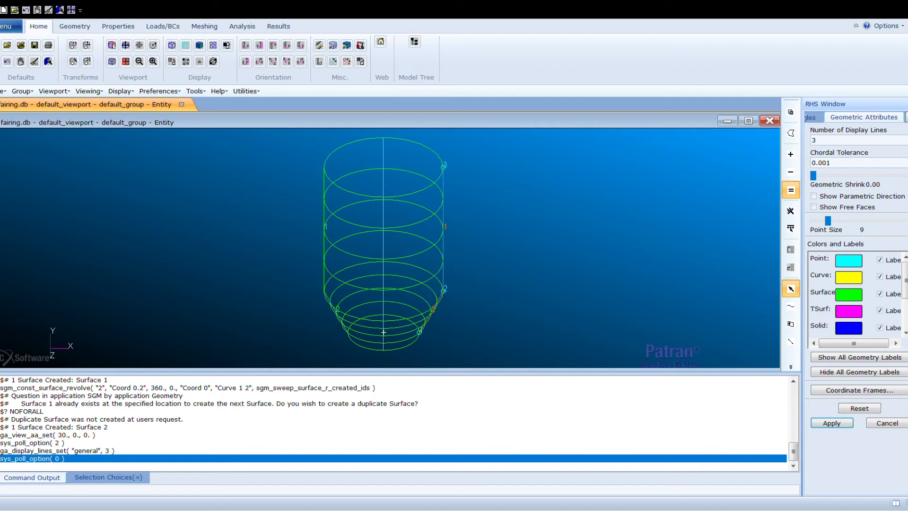
Create a uniform mesh seed of 36 elements on the cylinder's upper circular edge, with auto execute off
click(212, 29)
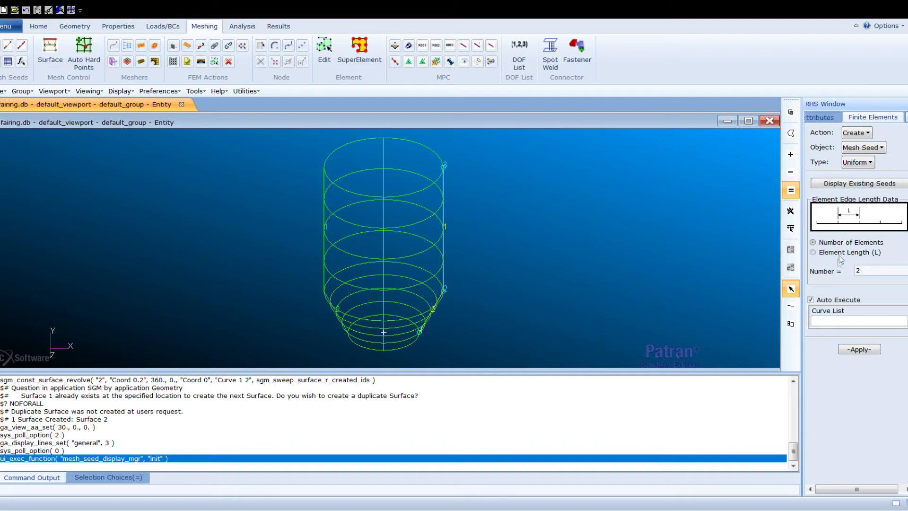
double_click(858, 270)
text(36)
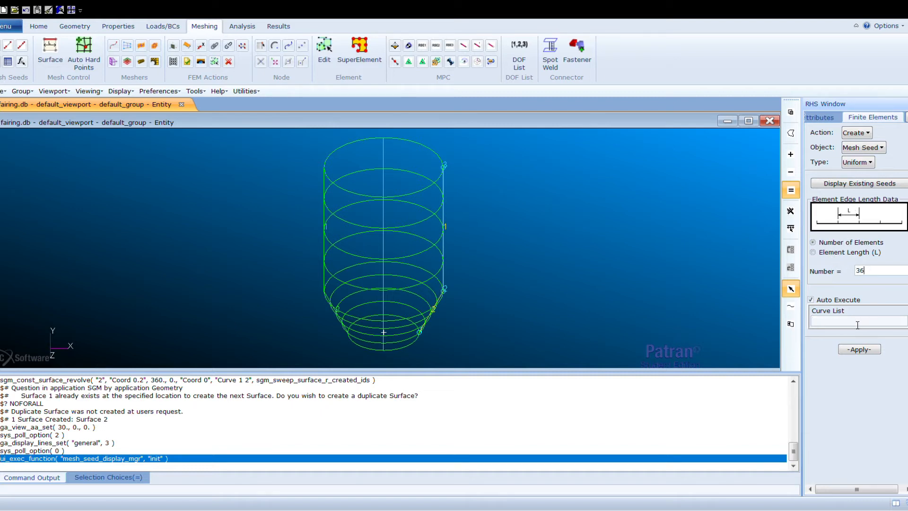
click(811, 299)
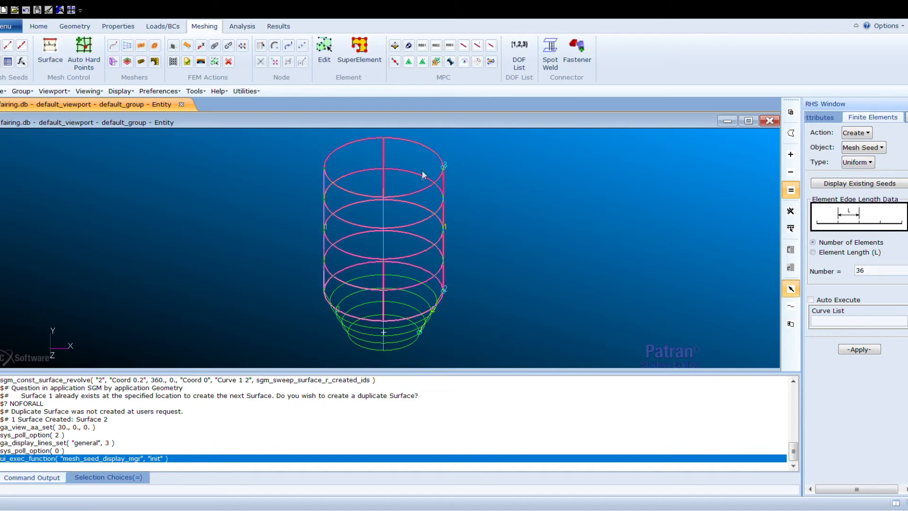
click(431, 192)
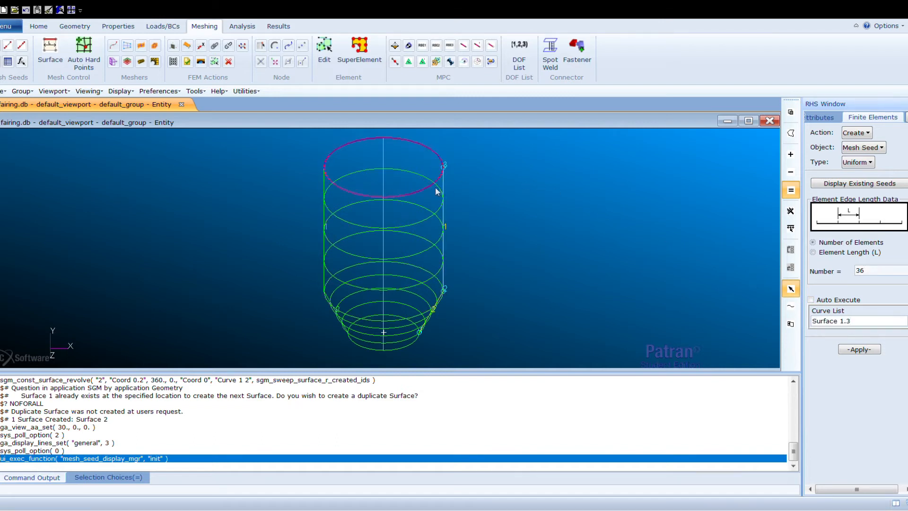
click(849, 350)
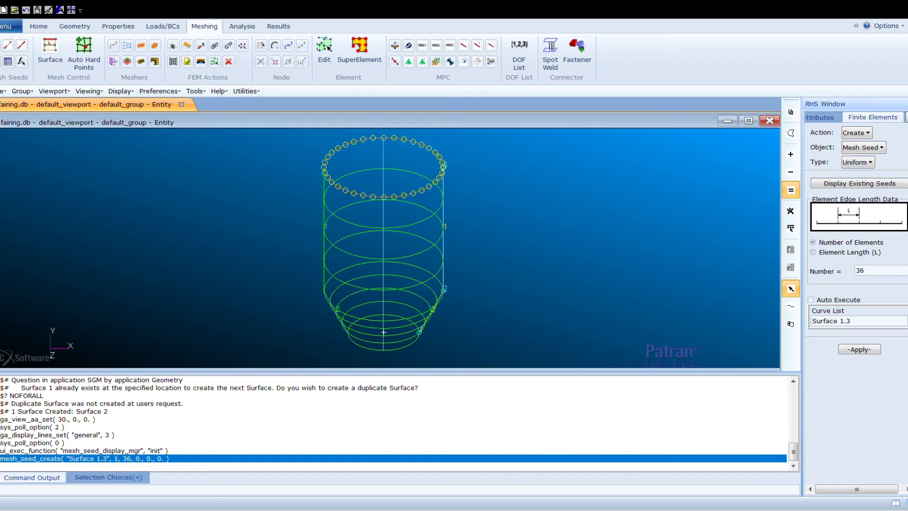
Create a one-way bias mesh seed on Curve 1 with L1 of 7 and L2 of 10, with auto execute off
click(850, 167)
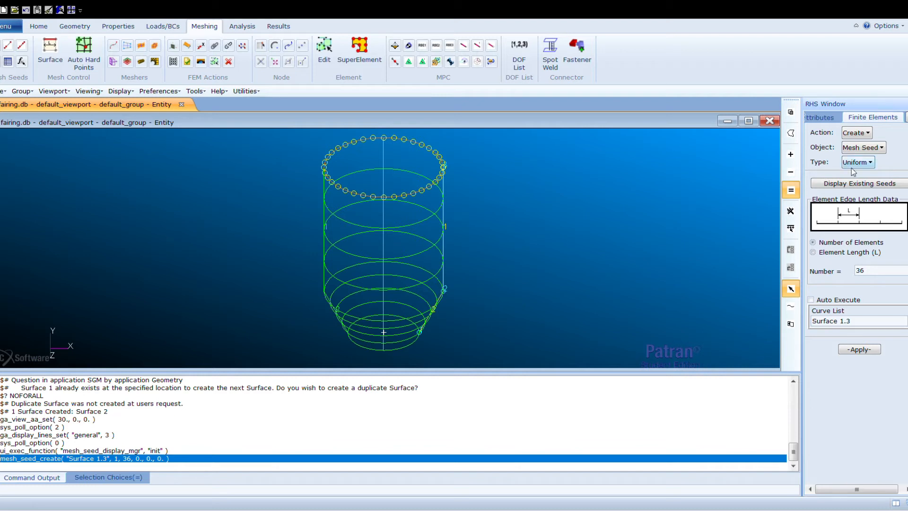
click(868, 188)
click(830, 252)
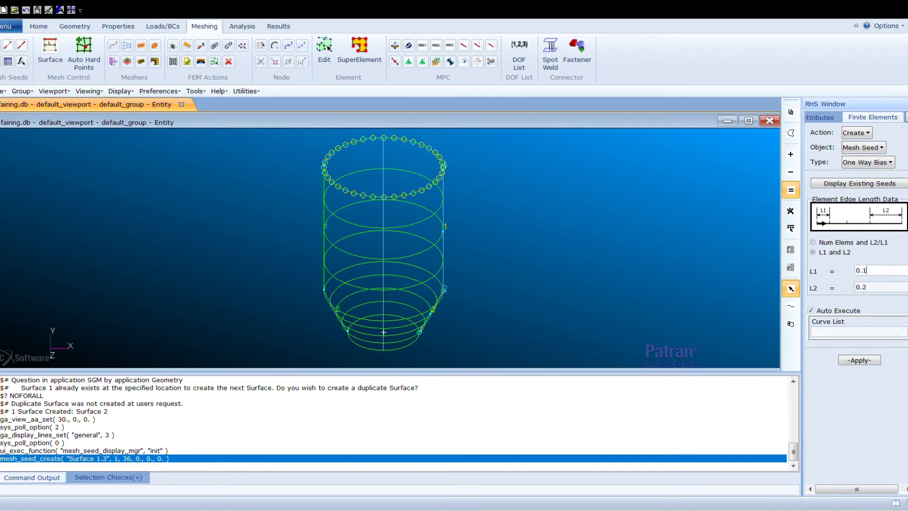
key(BackSpace)
key(BackSpace)
key(BackSpace)
text(7)
double_click(859, 287)
text(10)
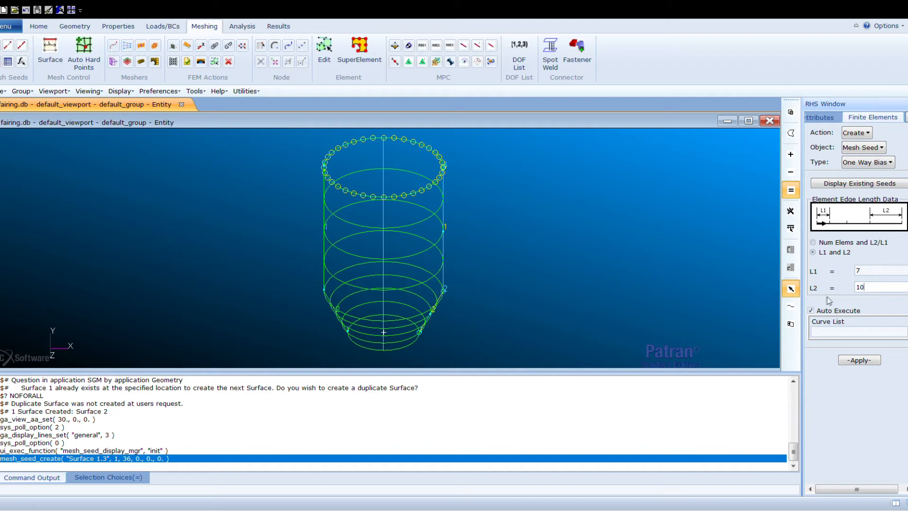
click(810, 310)
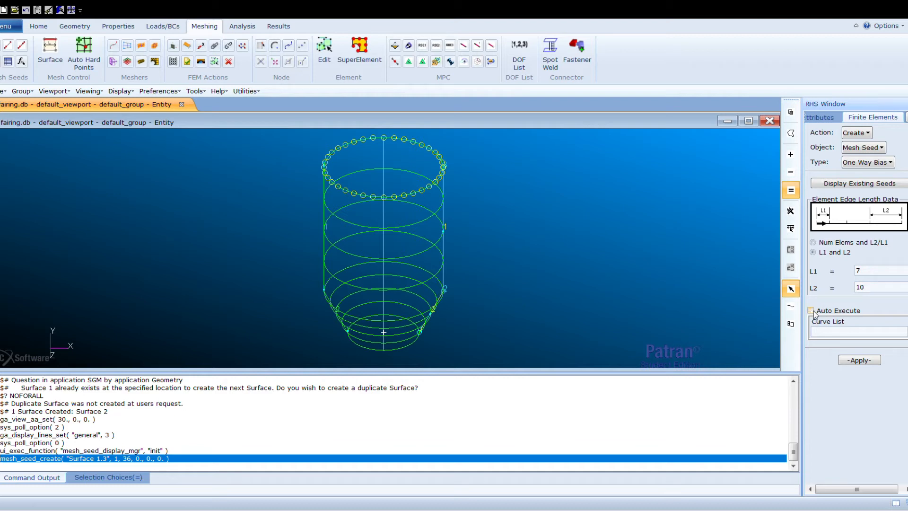
click(846, 336)
click(444, 275)
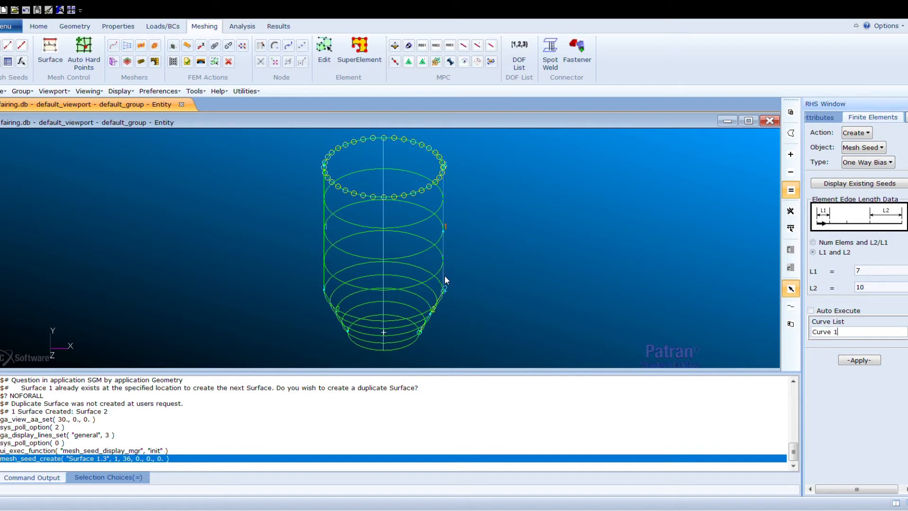
click(859, 361)
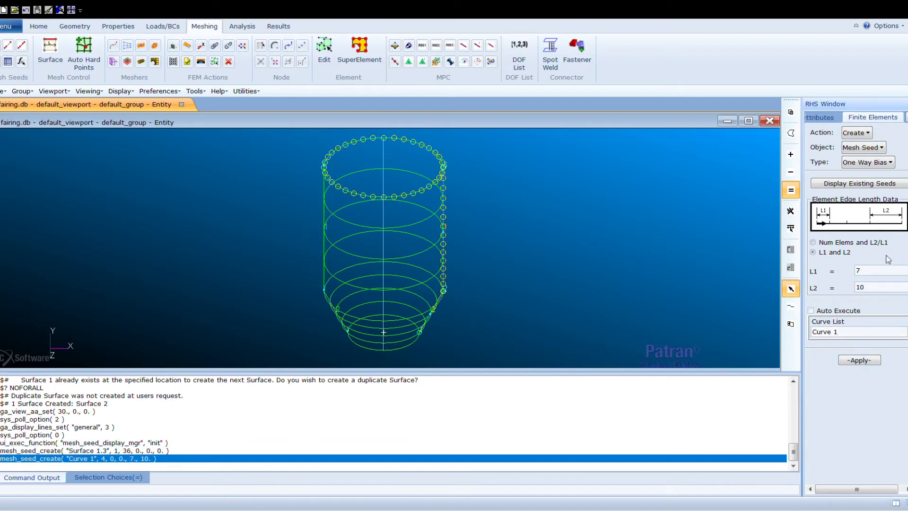
Create a one-way bias mesh seed on Curve 2 with L1 of 4 and L2 of 7
double_click(858, 271)
text(4)
double_click(858, 287)
text(7)
drag(853, 332, 812, 332)
key(BackSpace)
click(430, 312)
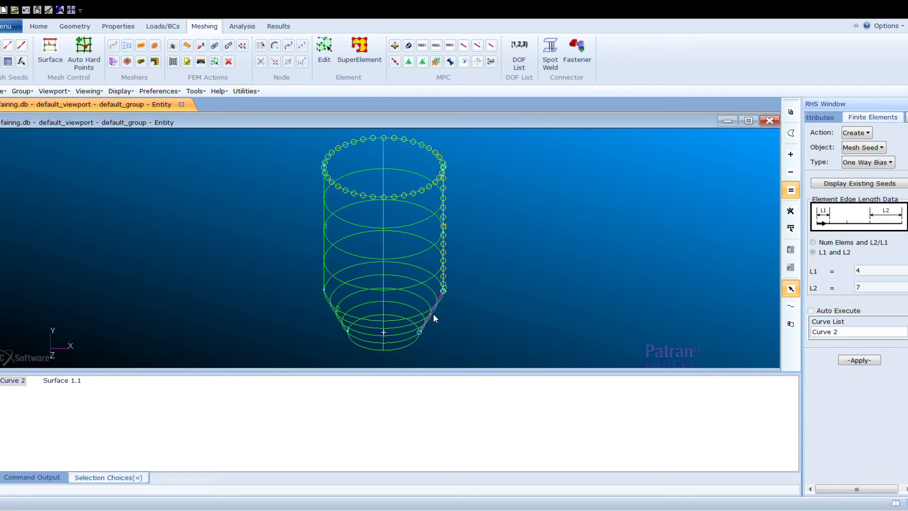
drag(847, 331, 811, 332)
key(BackSpace)
click(438, 299)
drag(844, 332, 811, 331)
key(BackSpace)
scroll(435, 295, up, 3)
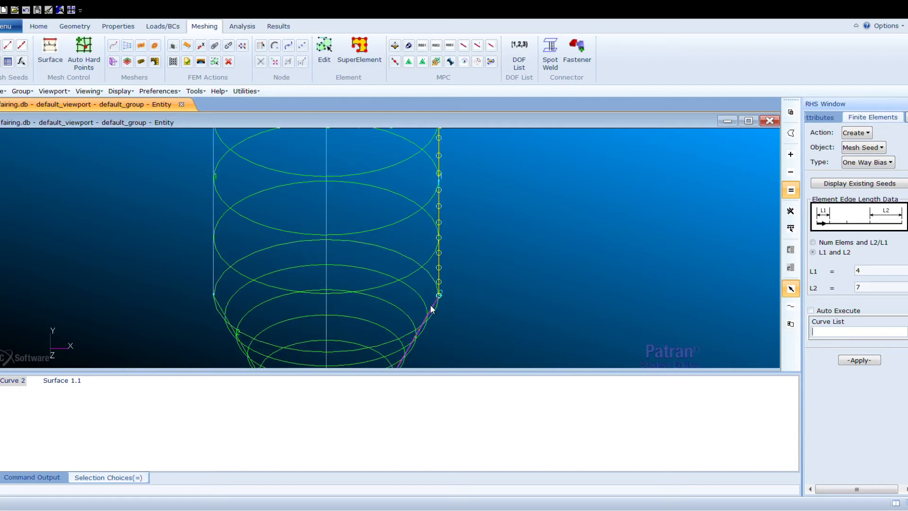
click(435, 308)
click(858, 360)
scroll(544, 328, down, 3)
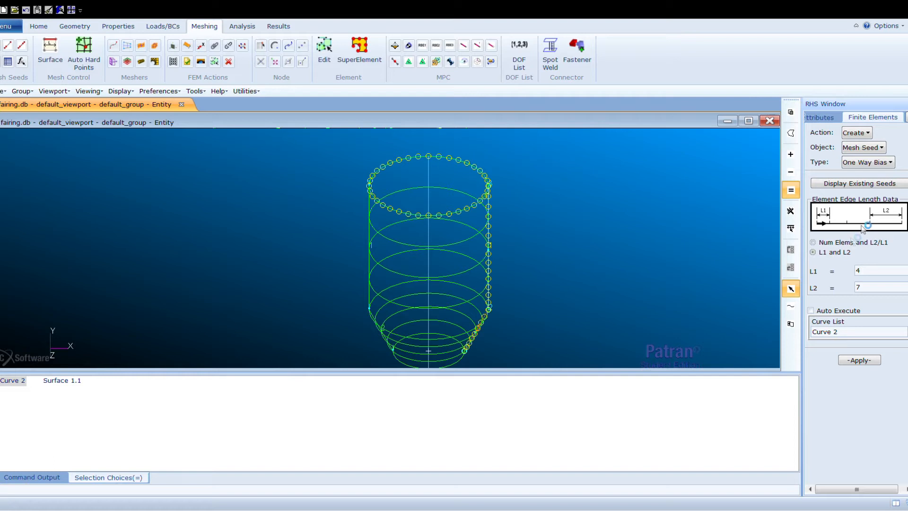
Mesh surfaces 1 and 2 with Quad4 elements using IsoMesh and an automatically calculated global edge length
click(856, 149)
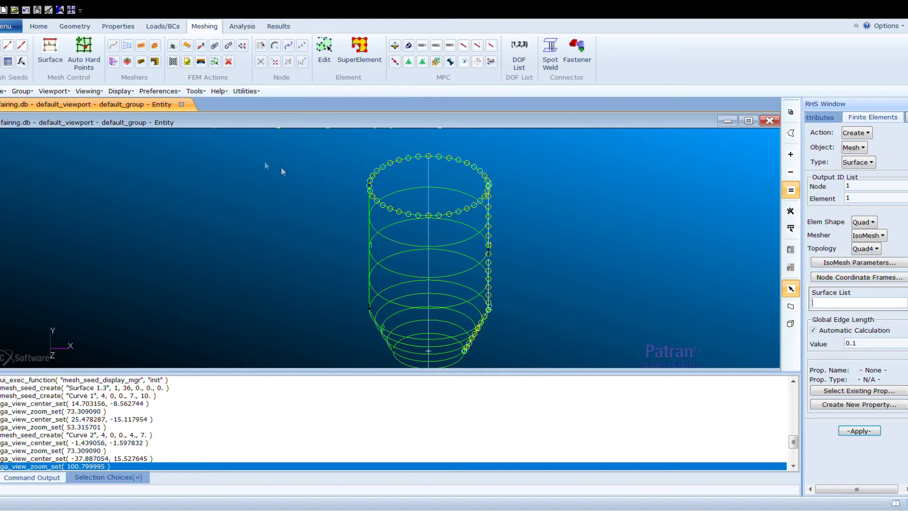
scroll(382, 168, up, 1)
scroll(382, 168, down, 2)
drag(350, 151, 488, 323)
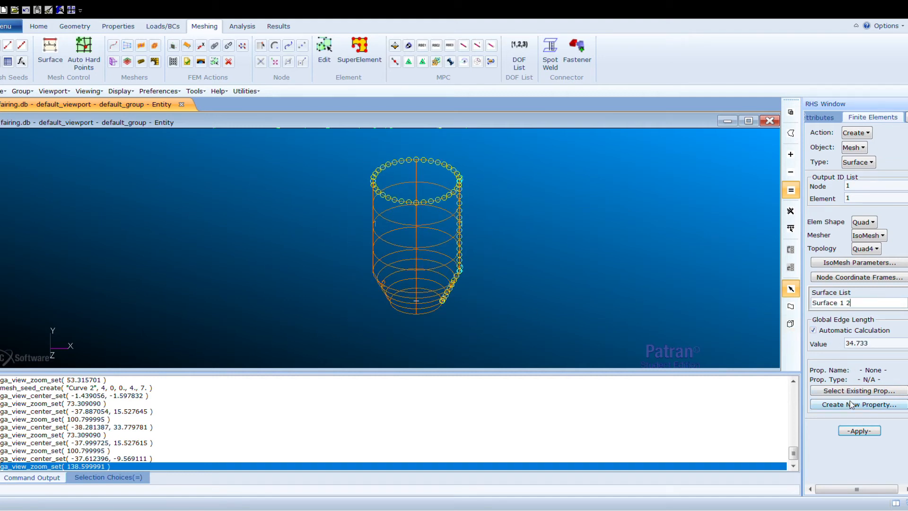
click(856, 429)
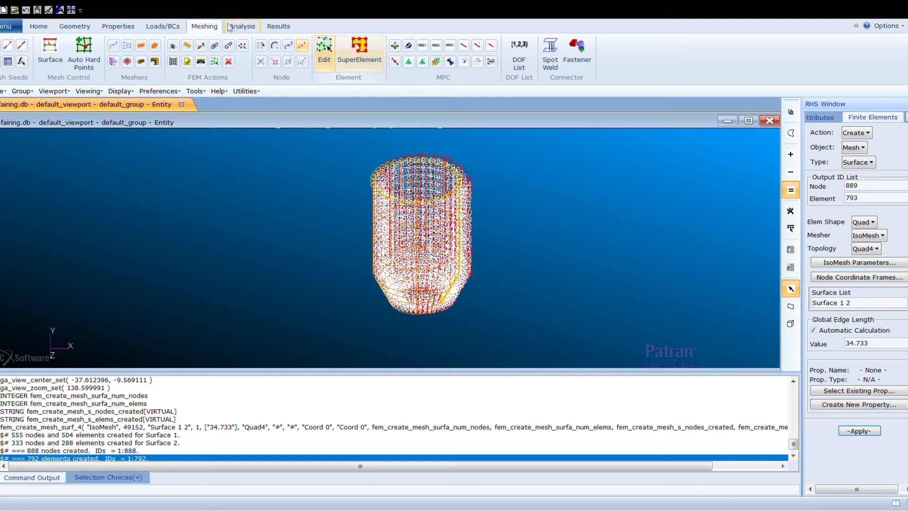
Declutter the model display by reducing the point size to 1, hiding entity labels and setting the geometry display lines to 0
click(38, 27)
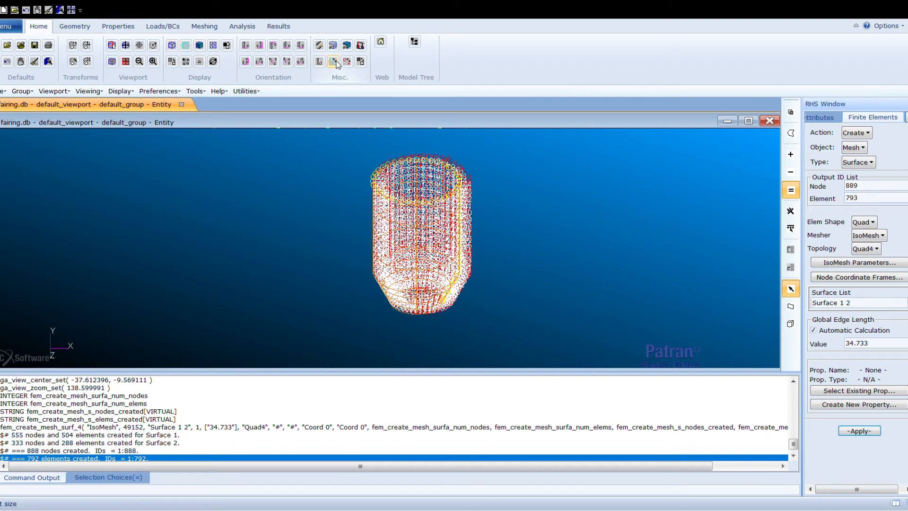
click(319, 62)
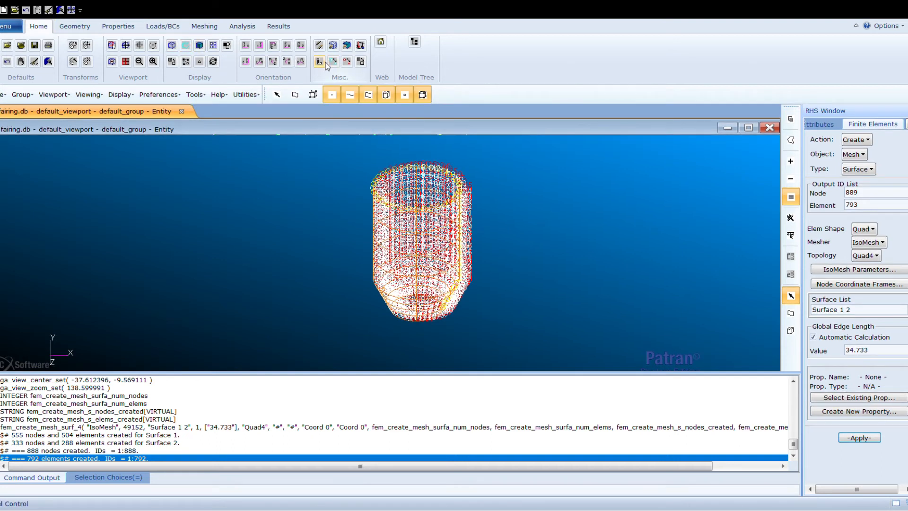
click(334, 62)
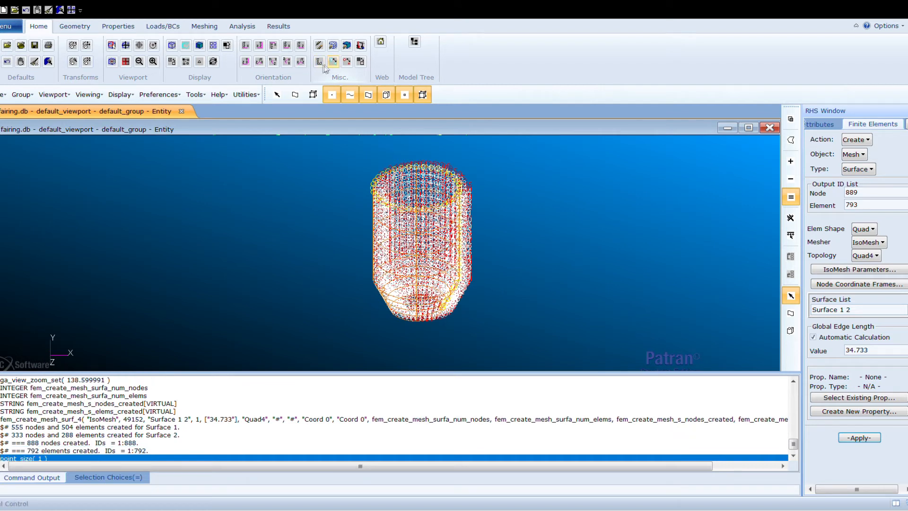
click(213, 62)
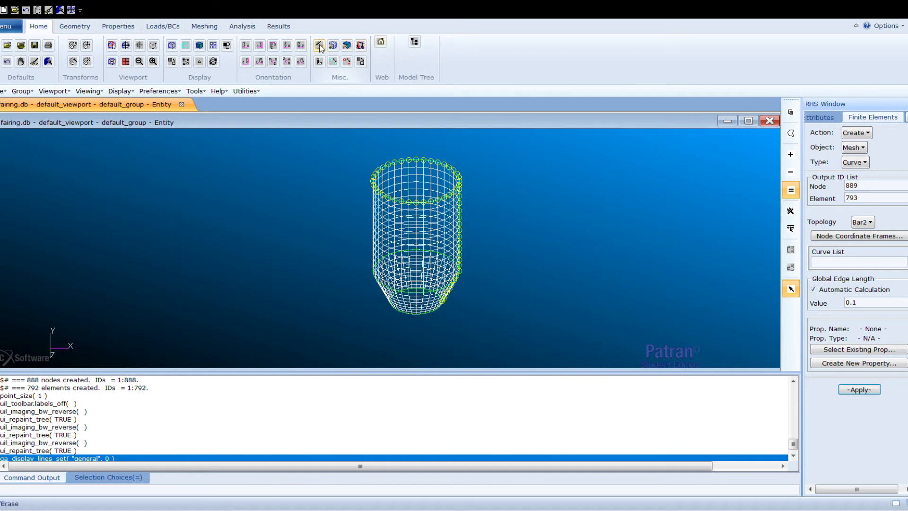
Erase all posted FEM entities from the display so only the geometry is shown
click(320, 46)
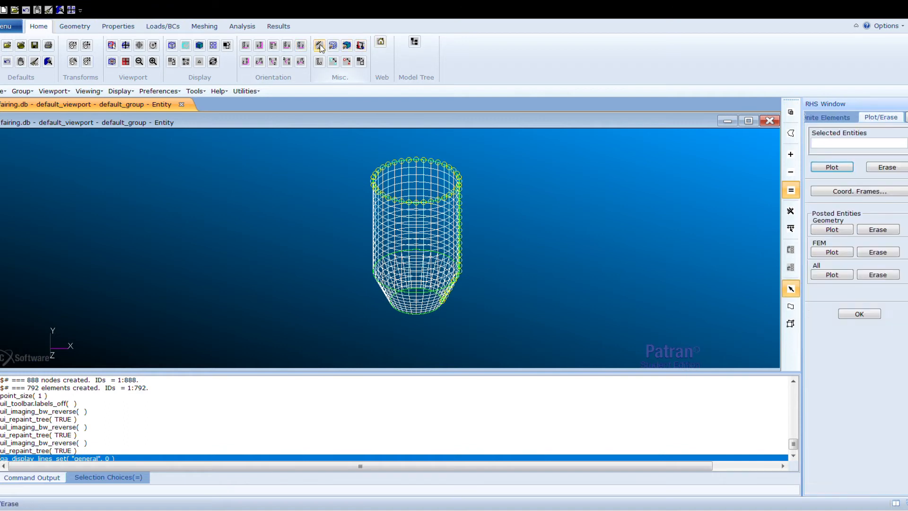
click(873, 253)
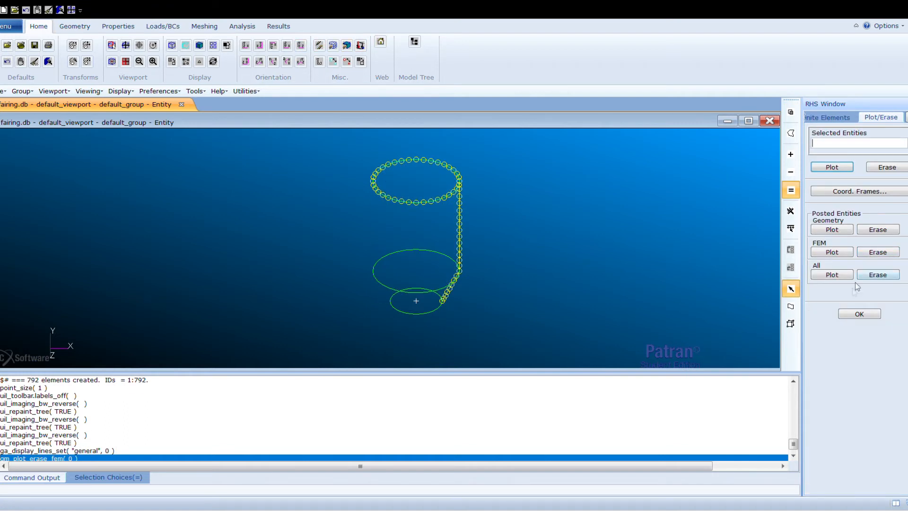
click(853, 315)
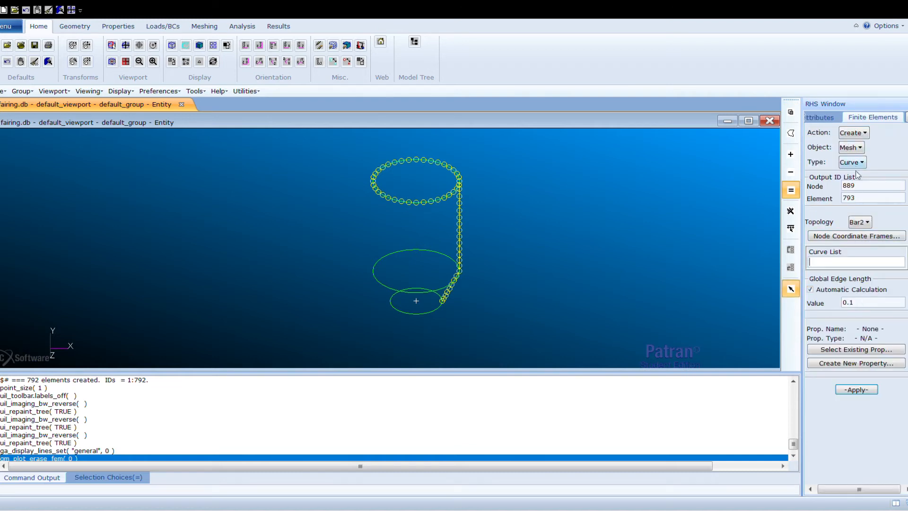
Mesh the three circular surface edges, Surface 1.3, 1.1 and 2.1, with Bar2 elements using automatic edge length calculation
click(428, 190)
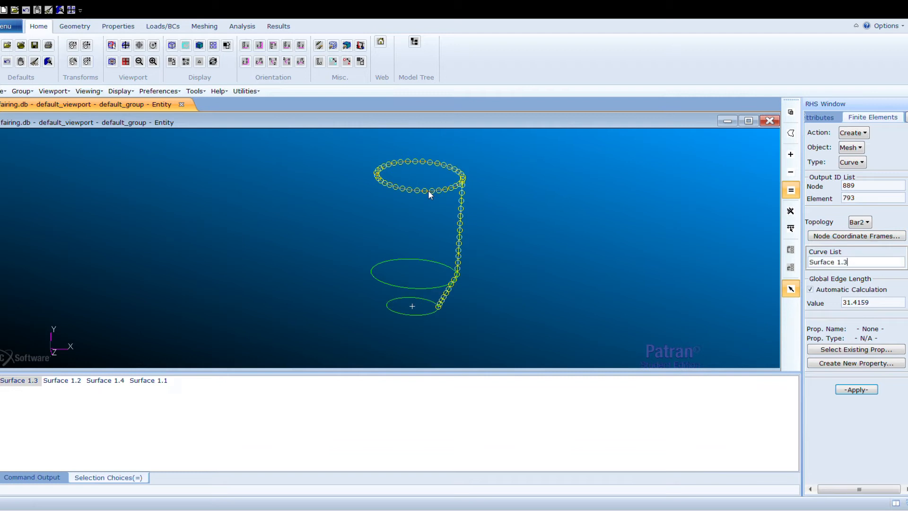
click(416, 286)
click(412, 313)
click(856, 390)
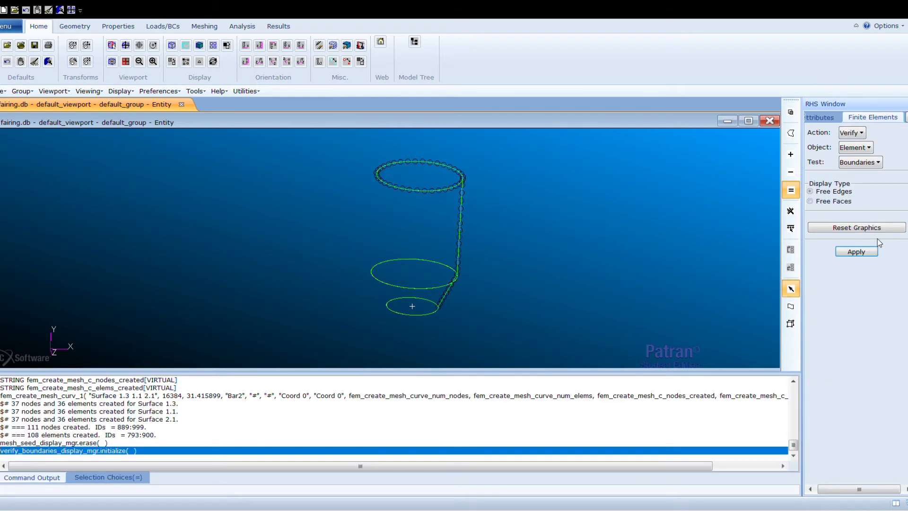
Verify the element boundaries for free edges and equivalence all nodes by Tolerance Cube with a tolerance of 0.005
click(855, 252)
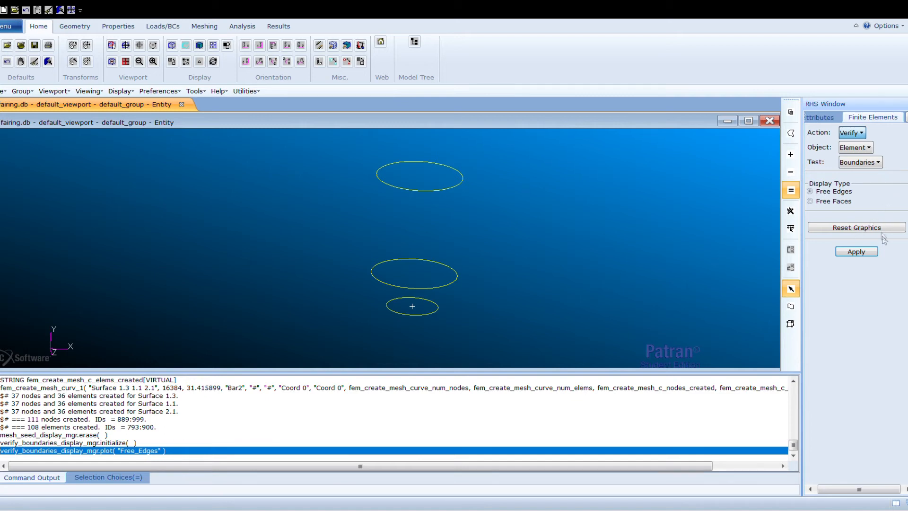
click(882, 216)
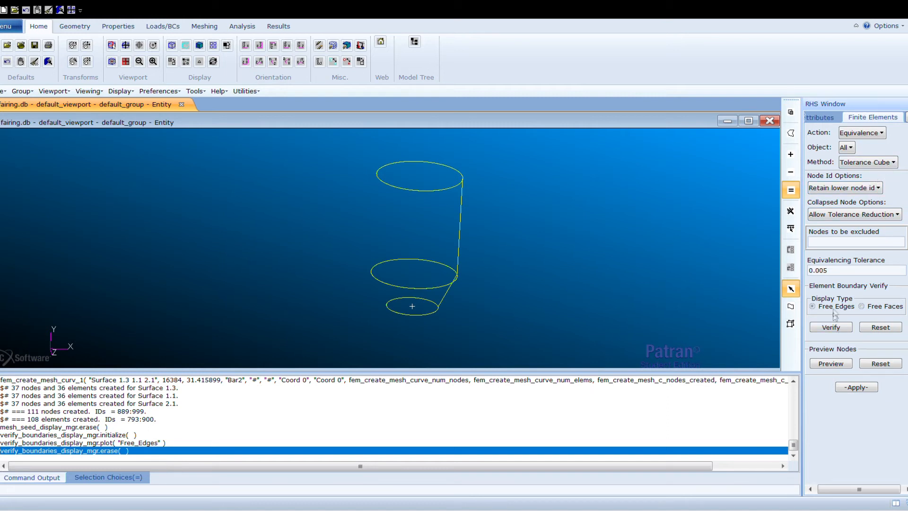
click(855, 386)
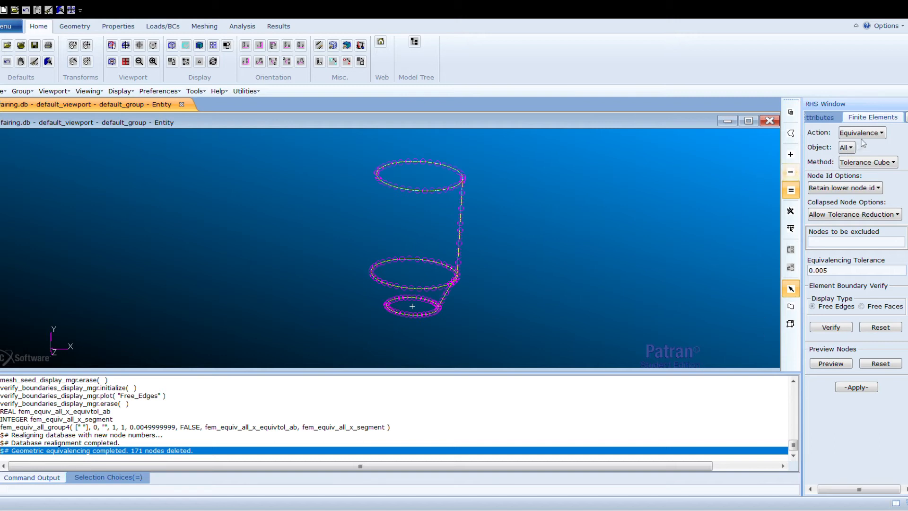
Recheck the element boundaries for free edges and plot all posted FEM entities again
click(867, 240)
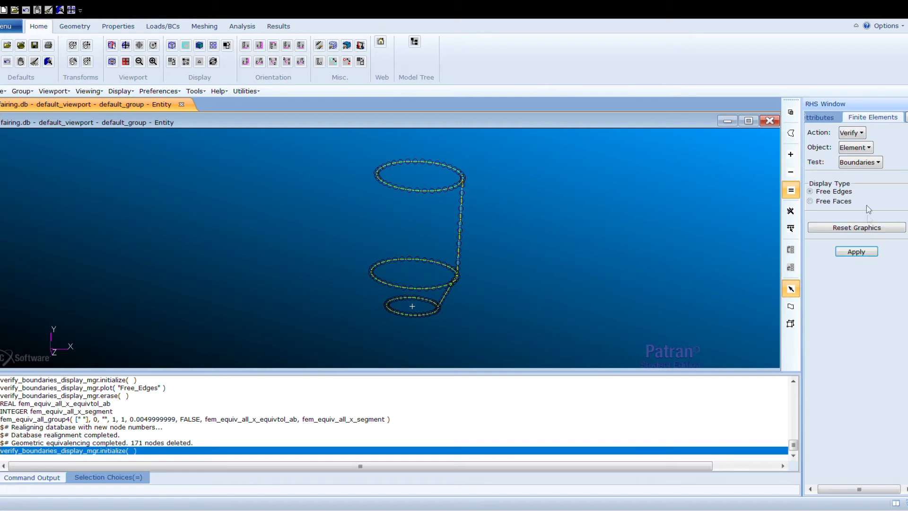
click(856, 251)
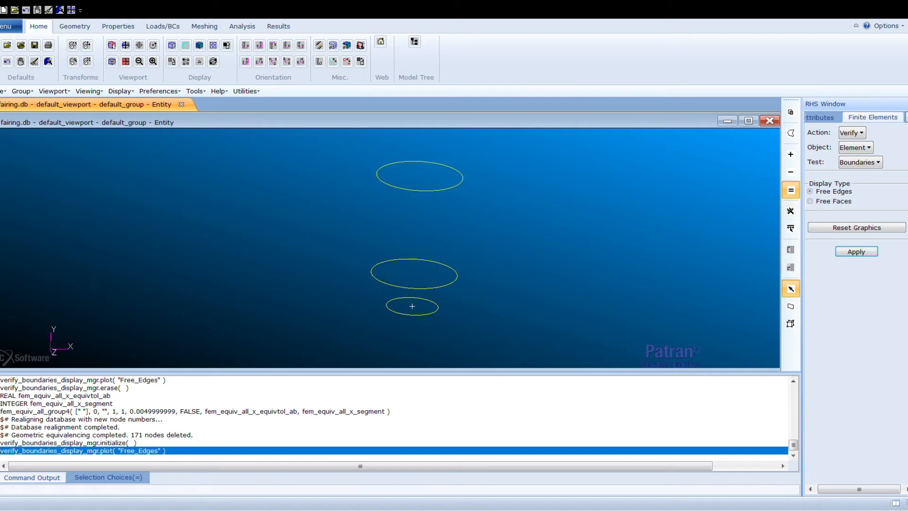
click(319, 47)
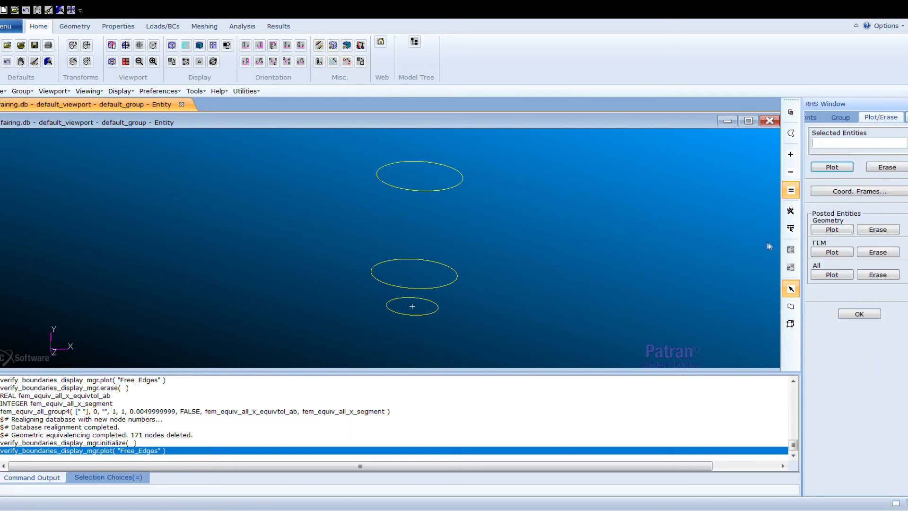
click(822, 253)
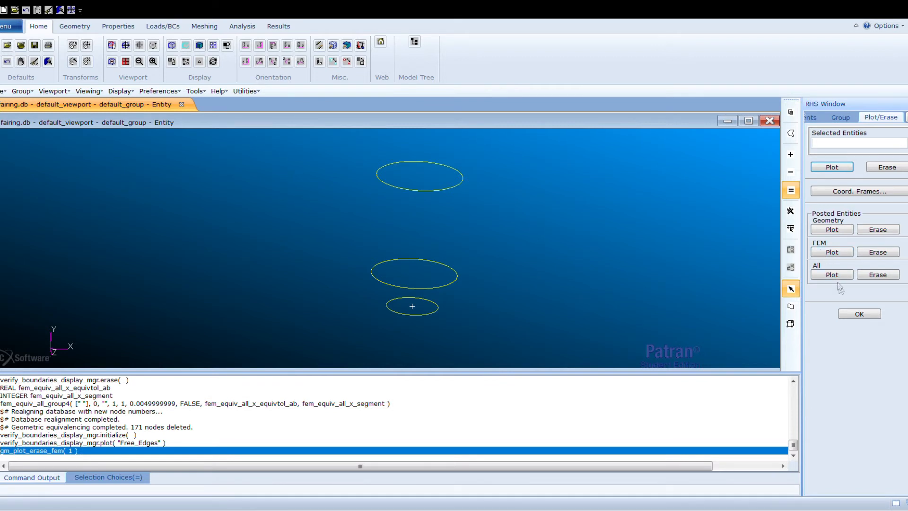
click(846, 314)
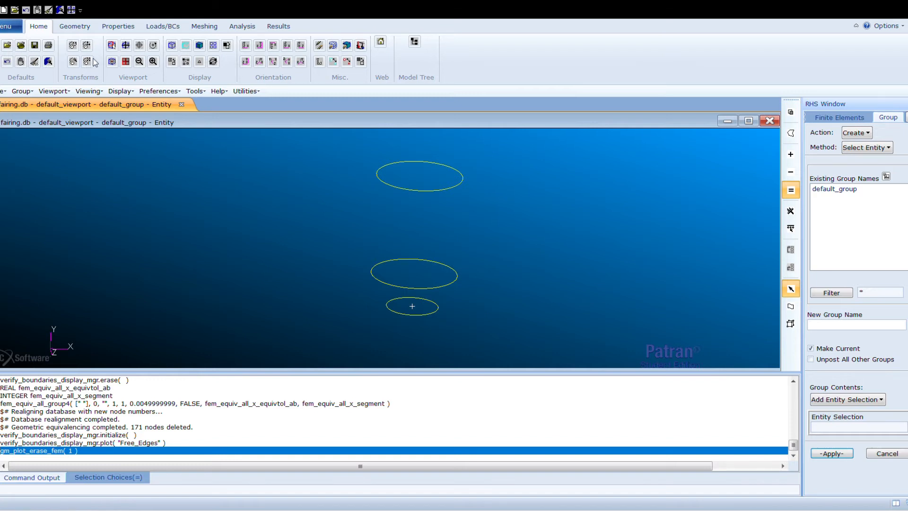
Create a current group named FEM containing all FEM entities, with all other groups unposted
click(836, 324)
text(FEM)
click(811, 360)
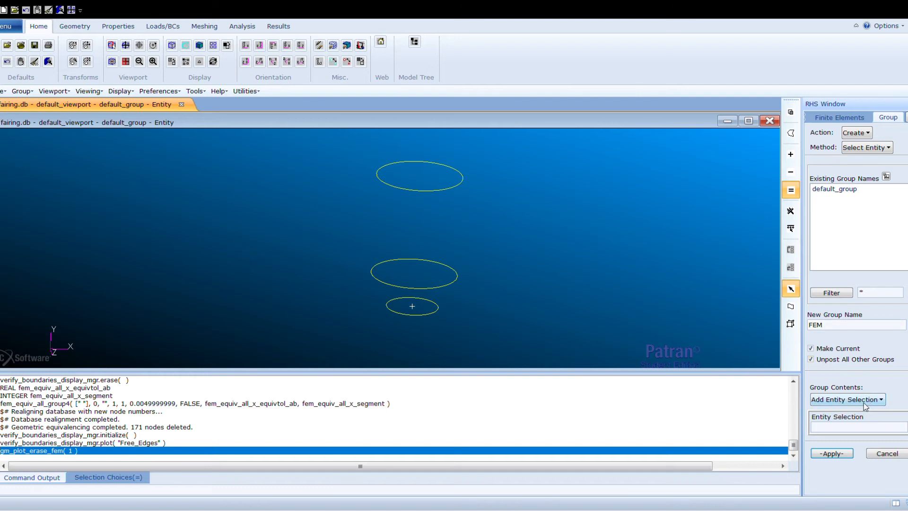
click(870, 436)
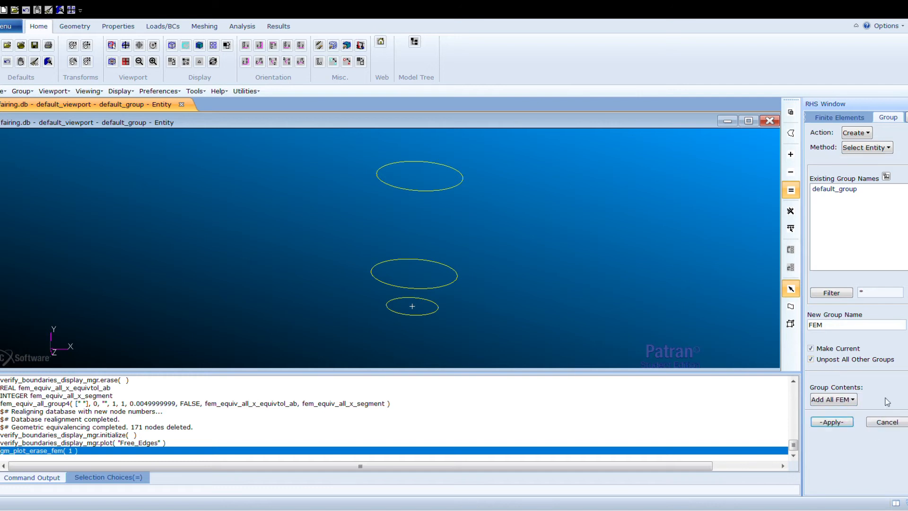
click(831, 422)
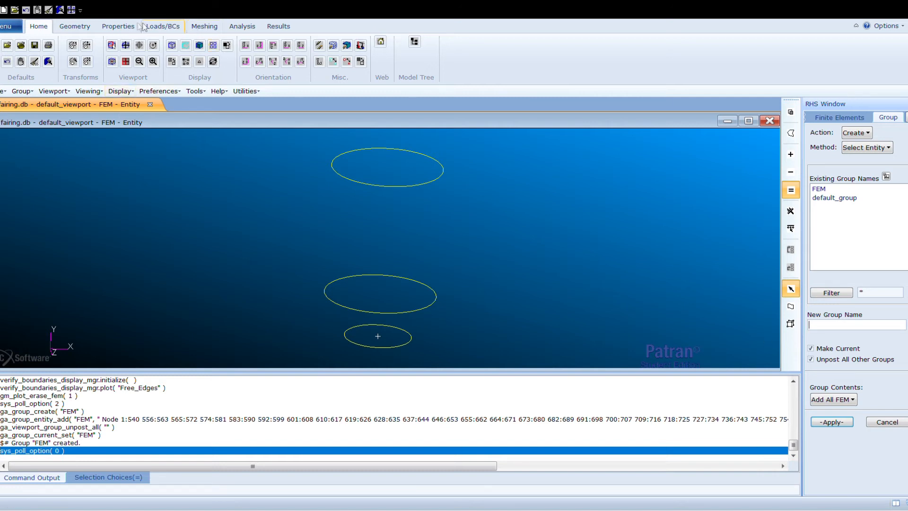
Create an isotropic linear elastic material named alum_1 with elastic modulus 10500000, Poisson ratio 0.33 and density 0.00026
click(119, 27)
click(7, 47)
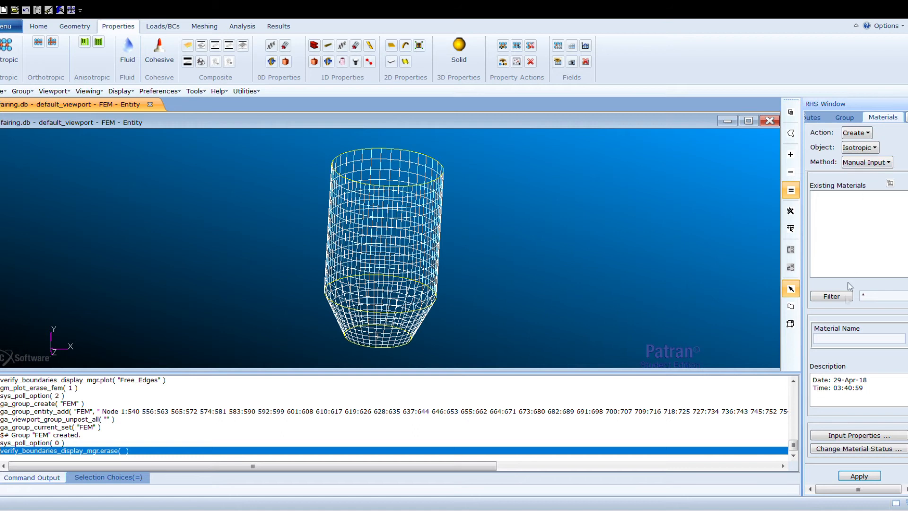
click(832, 340)
text(al)
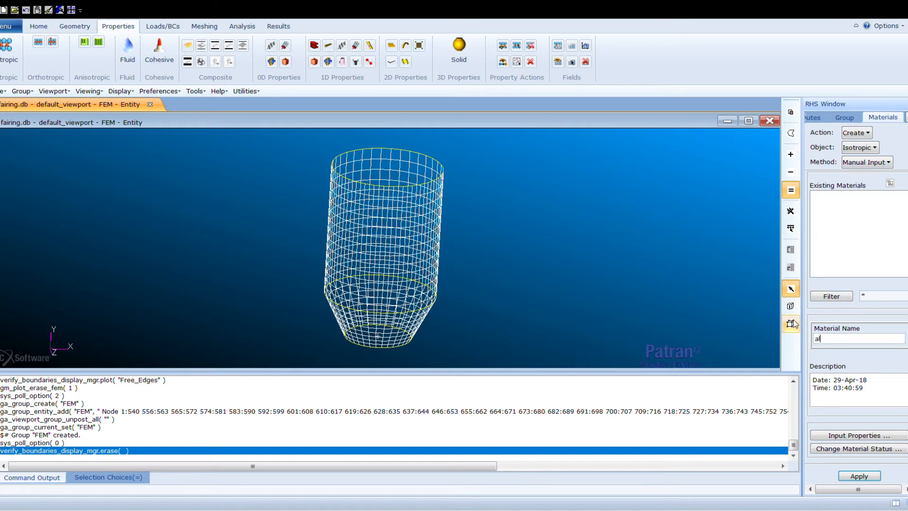
text(um_1)
click(827, 435)
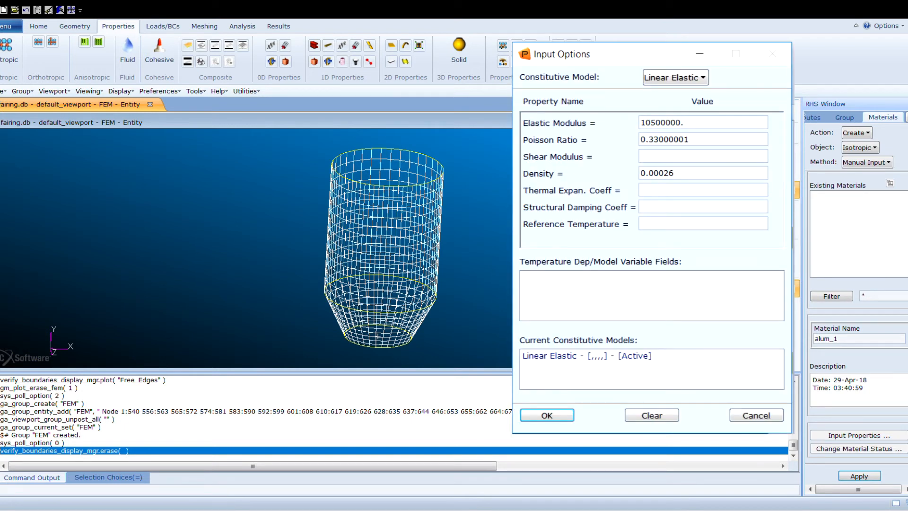
click(859, 476)
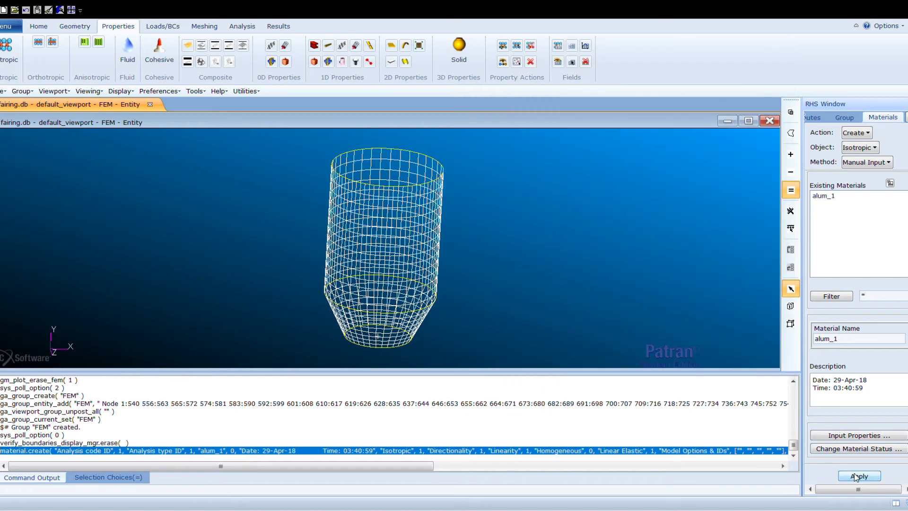
Create a second isotropic material named alum_2 with elastic modulus 11800000, Poisson ratio 0.33 and density 0.00024
click(855, 344)
key(BackSpace)
text(2)
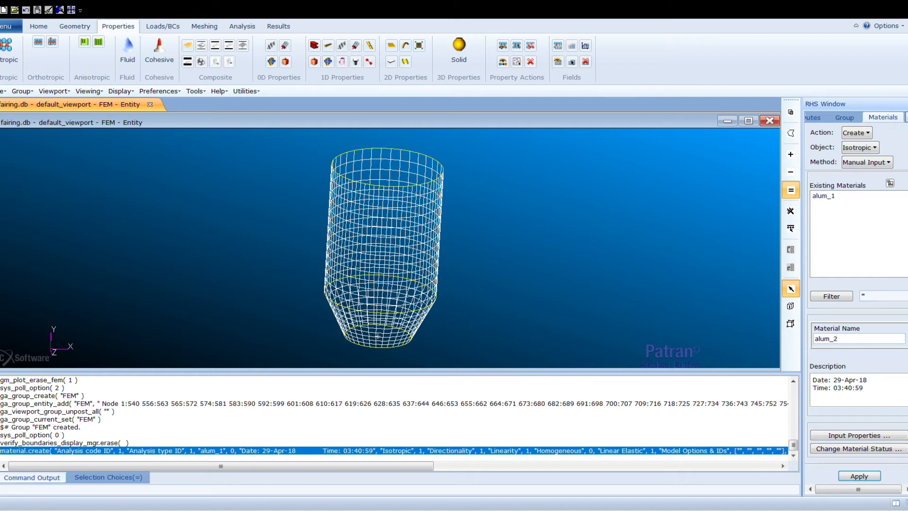
click(860, 436)
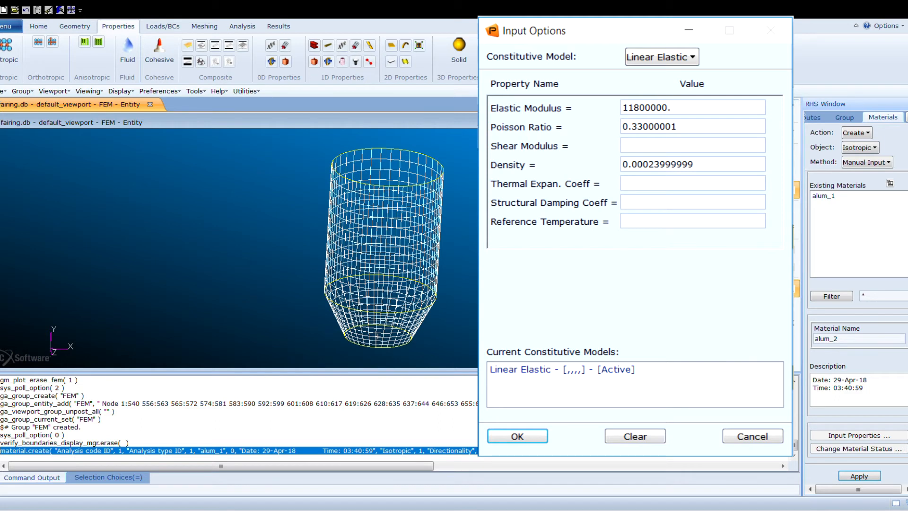
key(Return)
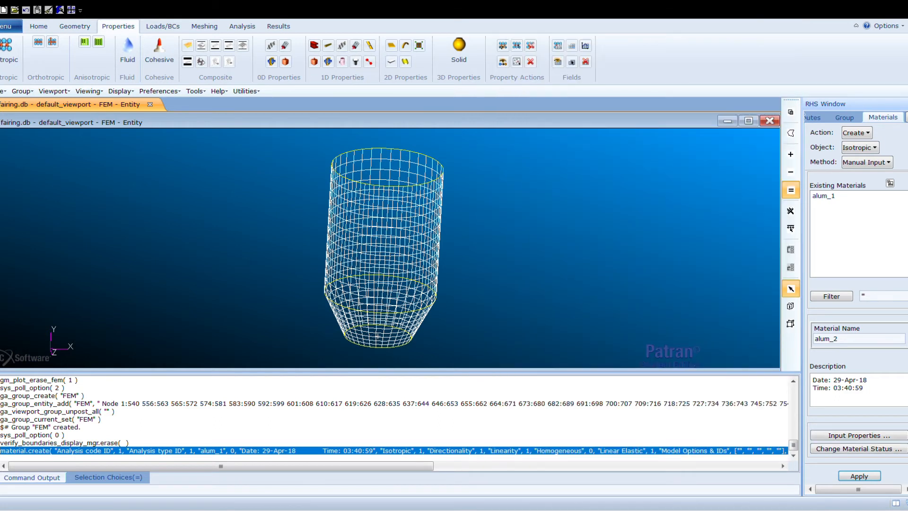
click(859, 476)
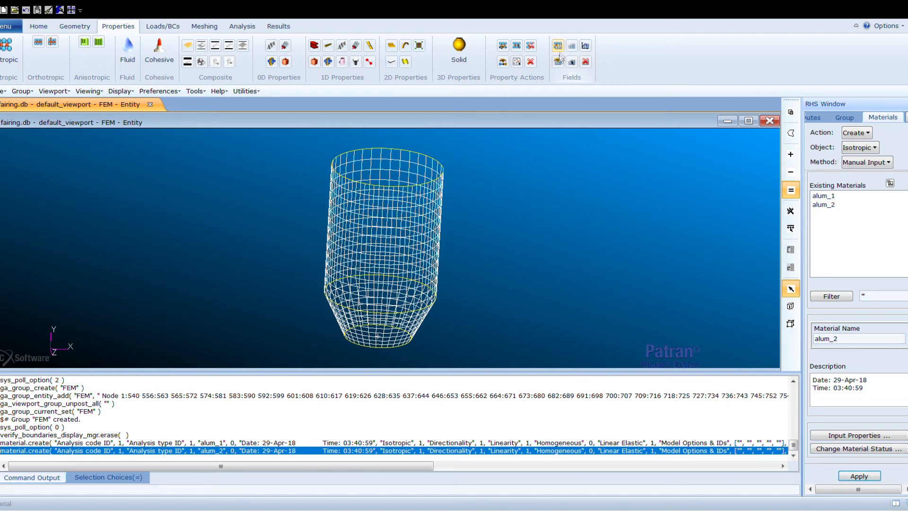
Create a scalar spatial field named thickness by PCL function, using 1.5-'Y/160 in real coordinates of Coord 0
click(571, 46)
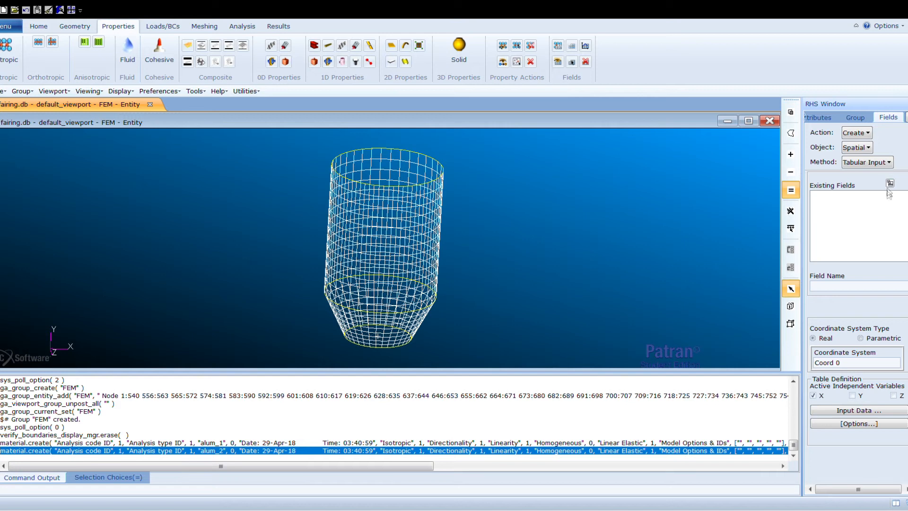
click(884, 163)
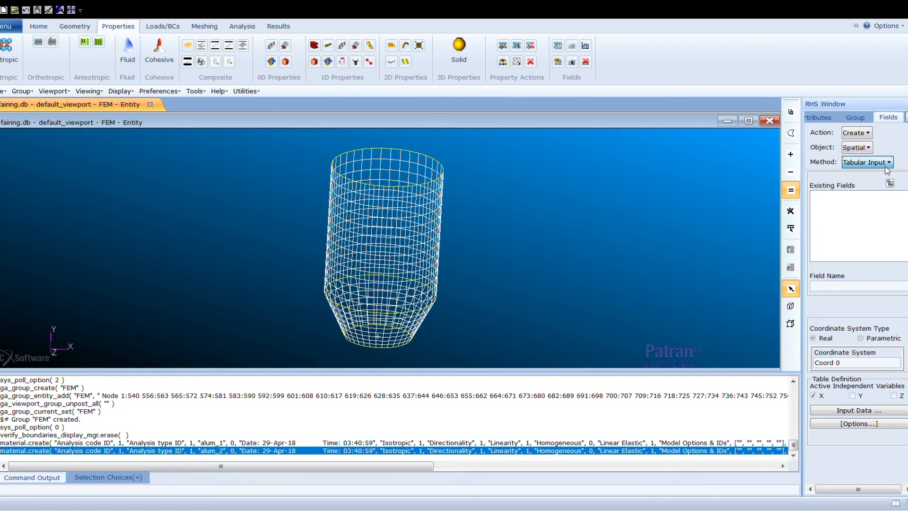
click(881, 182)
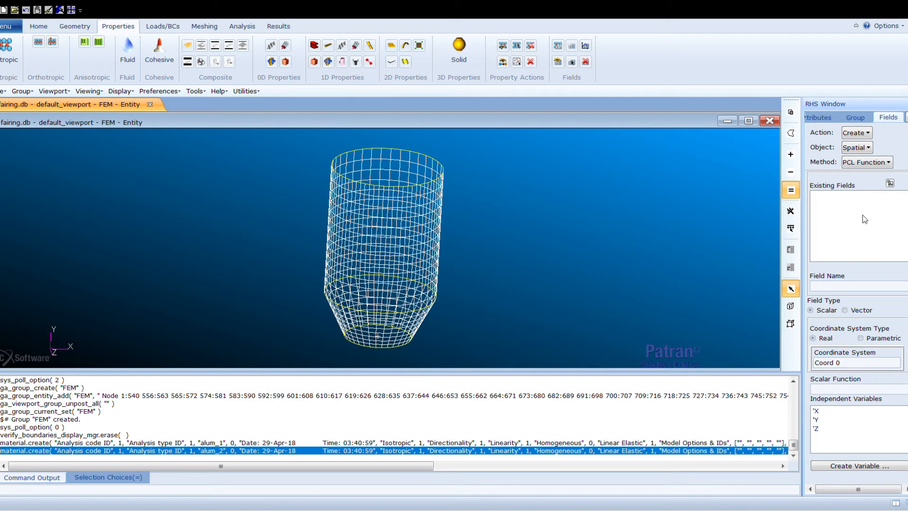
click(848, 288)
text(thickness)
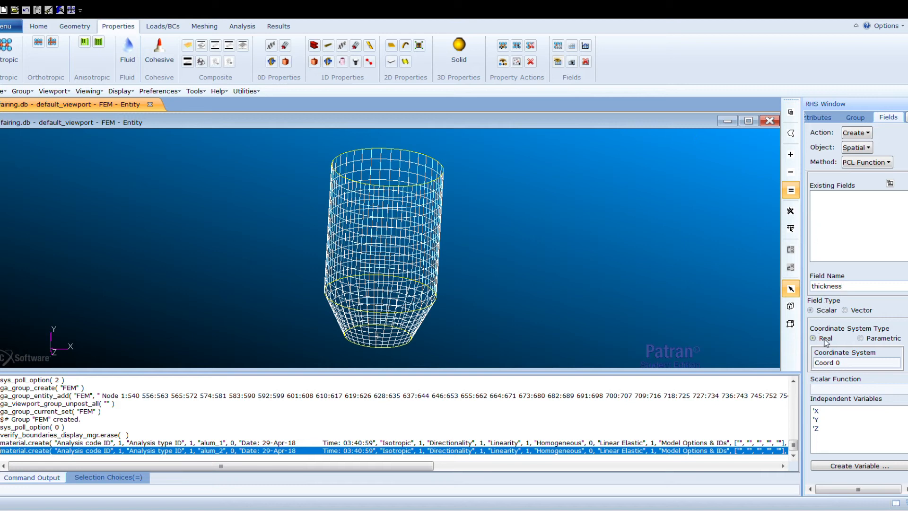
click(839, 390)
text(1.5)
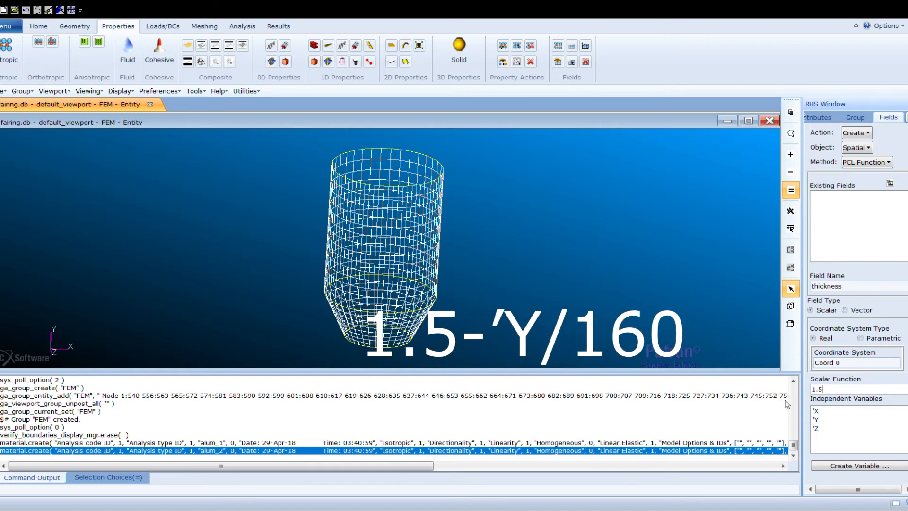
text(-'Y/160)
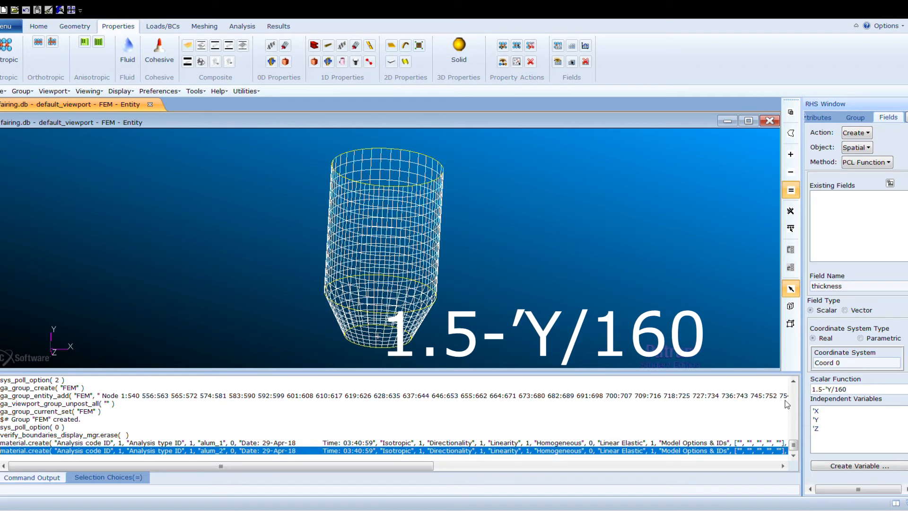
scroll(851, 425, down, 3)
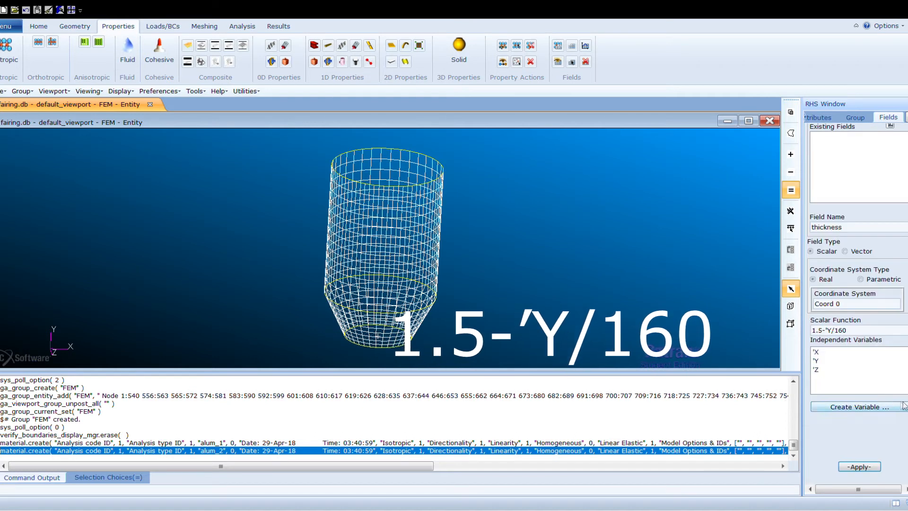
click(861, 466)
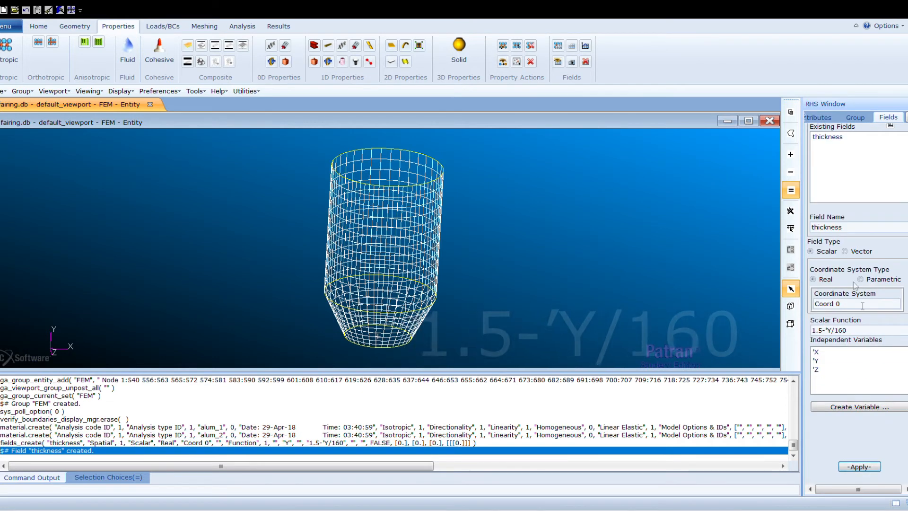
Create another scalar spatial PCL function field named temperature with the function 200.0-(150.0/160.0)*'X
drag(846, 227, 800, 223)
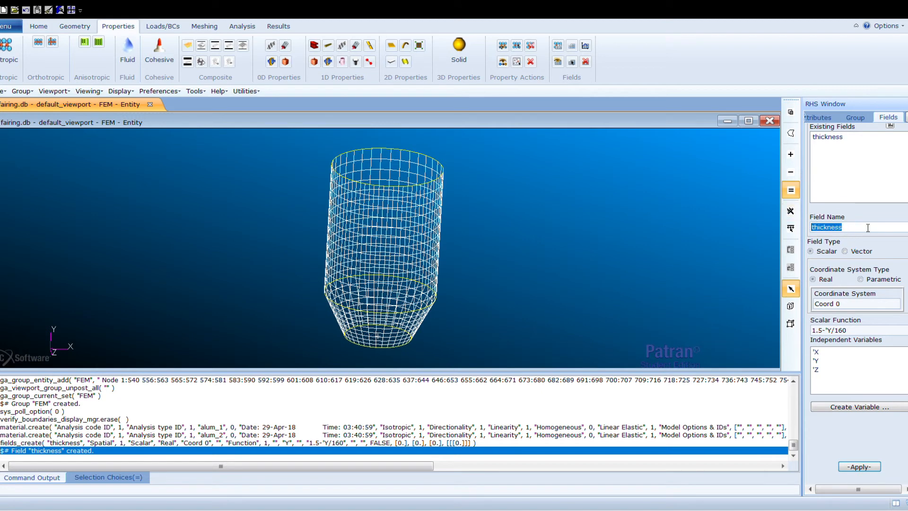
text(tempe)
text(ra)
text(ture)
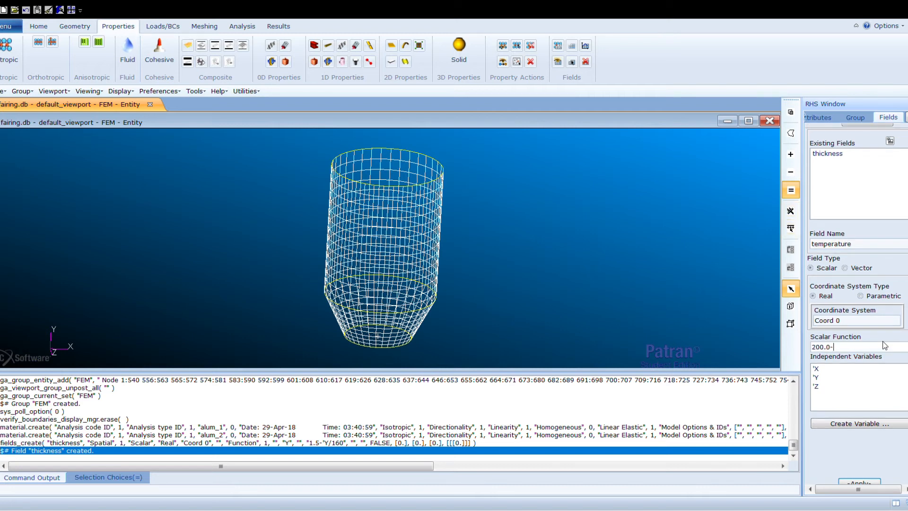
text(()
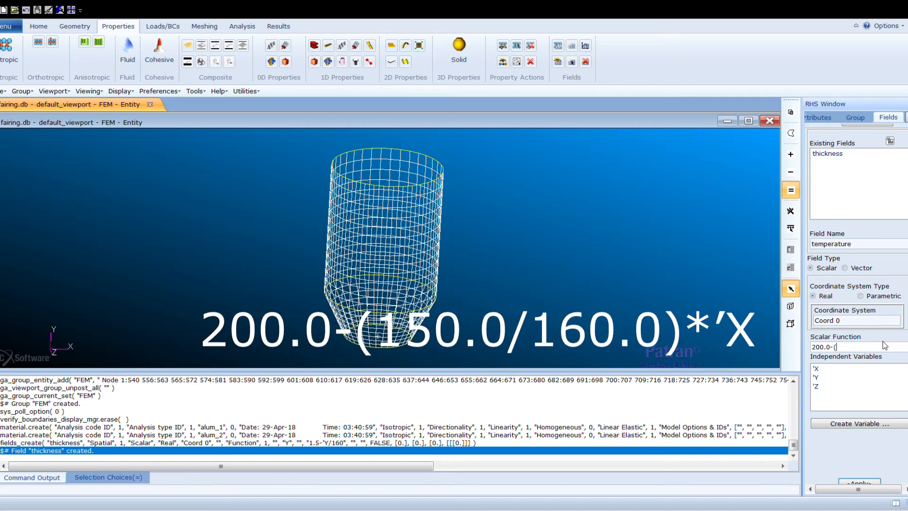
text(150.0/160.0)*'X)
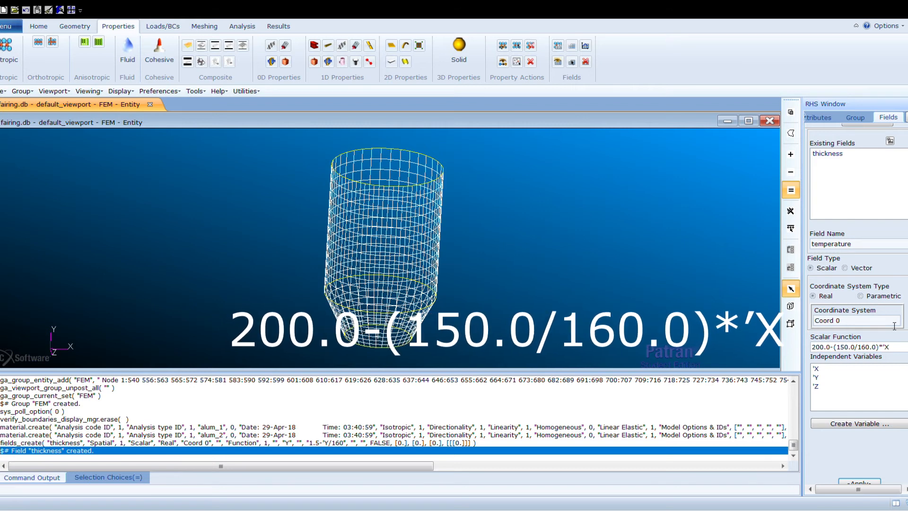
click(874, 484)
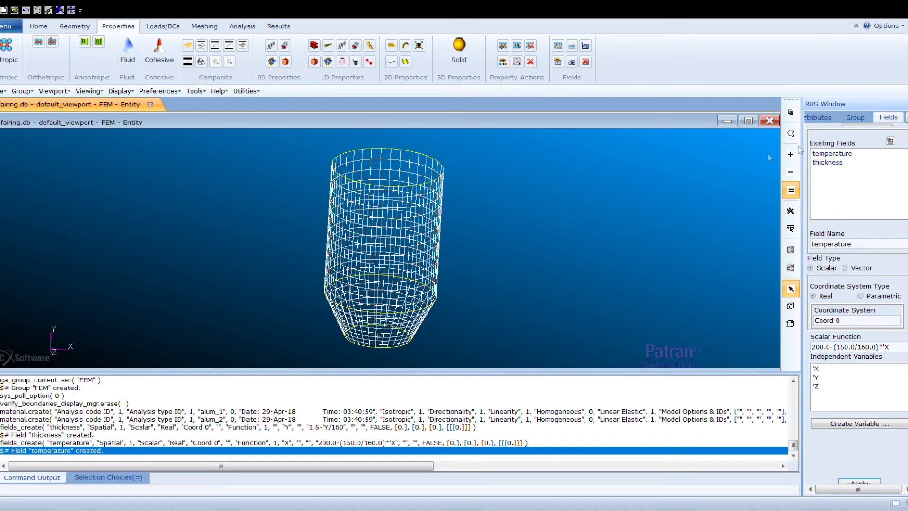
Show the mesh in front view and define a thin homogeneous 2D shell property set prop_1 with material alum_1 and the thickness field
click(48, 26)
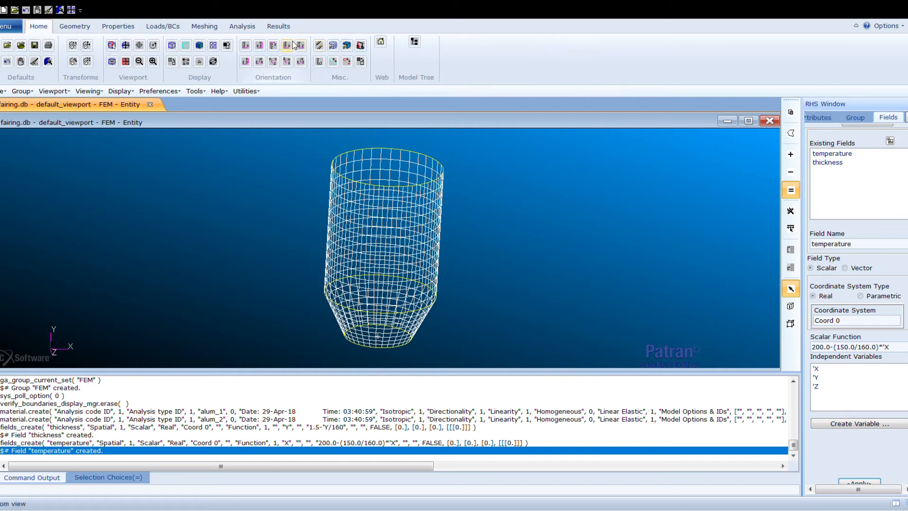
click(249, 46)
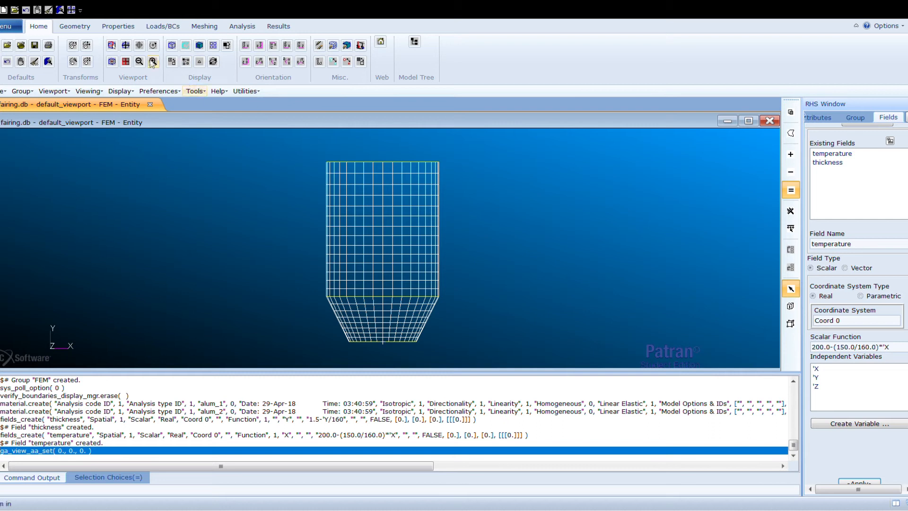
click(135, 28)
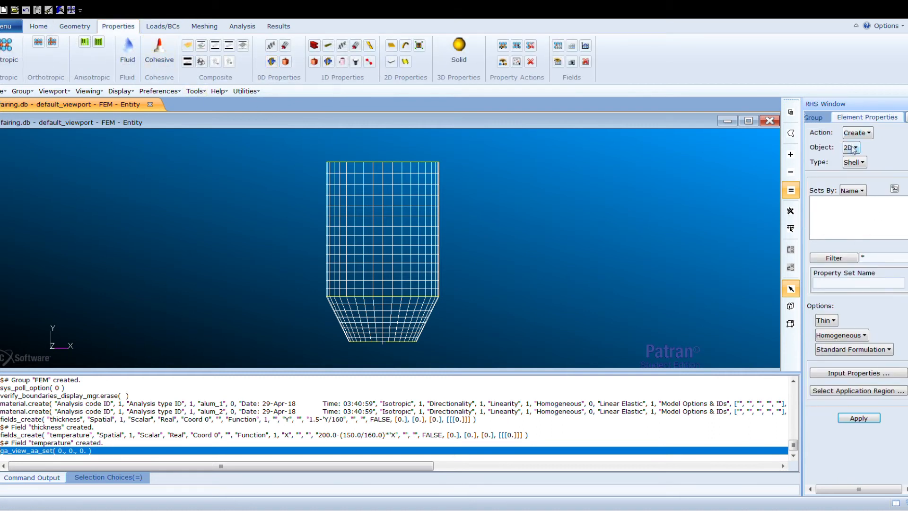
click(820, 283)
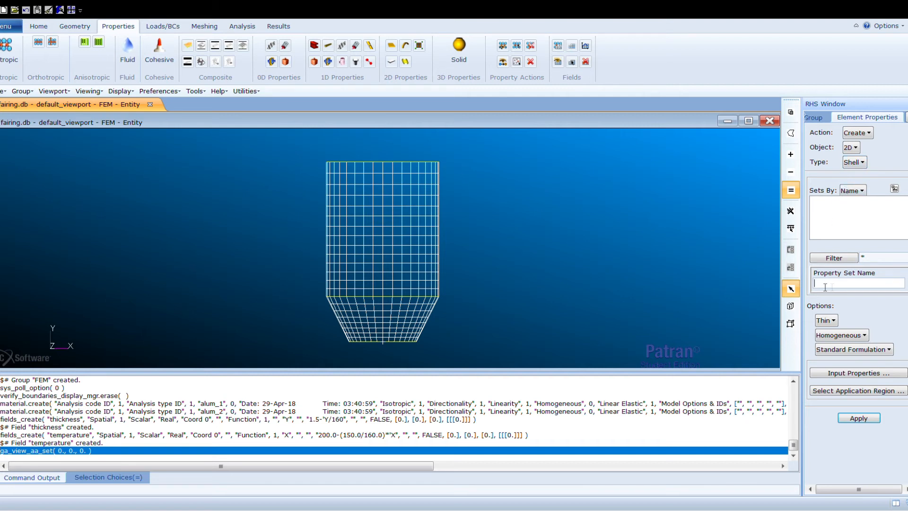
text(prop_1)
click(842, 373)
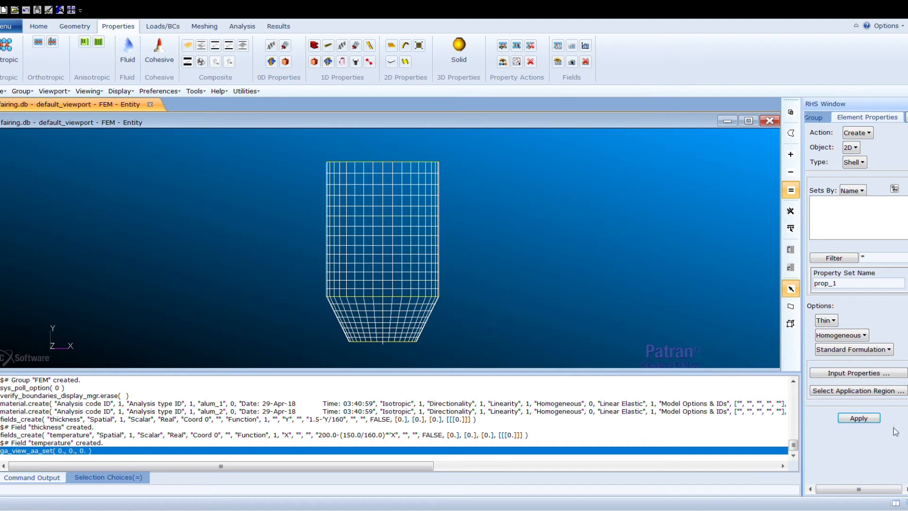
Assign the cylindrical section's shell elements, Elm 1:504, as the application region of prop_1 and create the property set
click(873, 391)
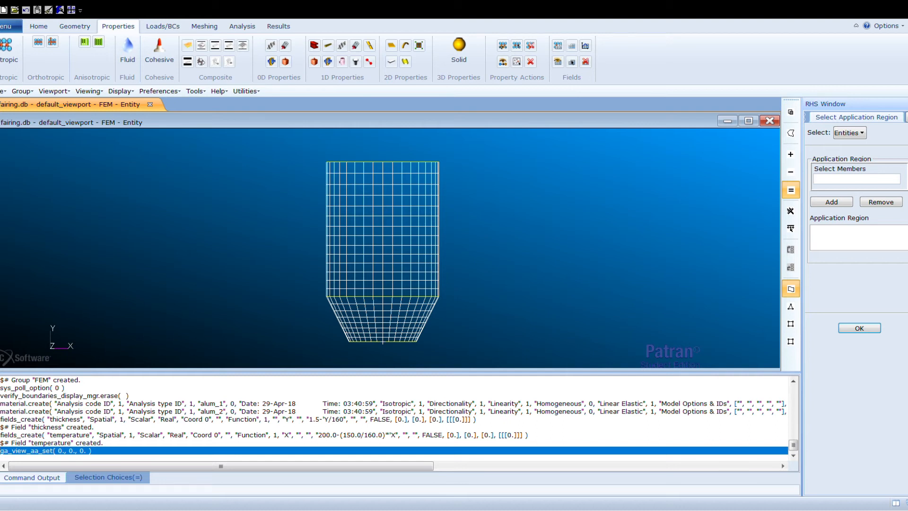
click(790, 343)
drag(312, 149, 458, 308)
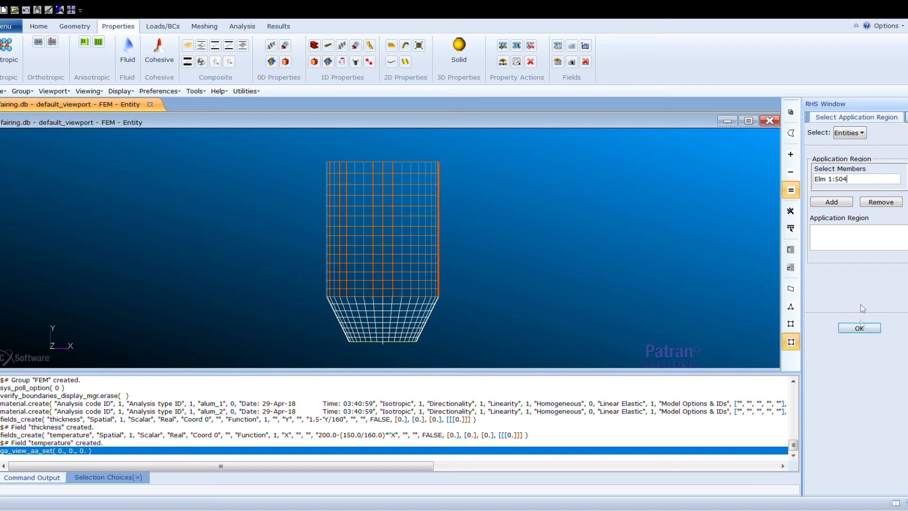
click(837, 203)
click(859, 327)
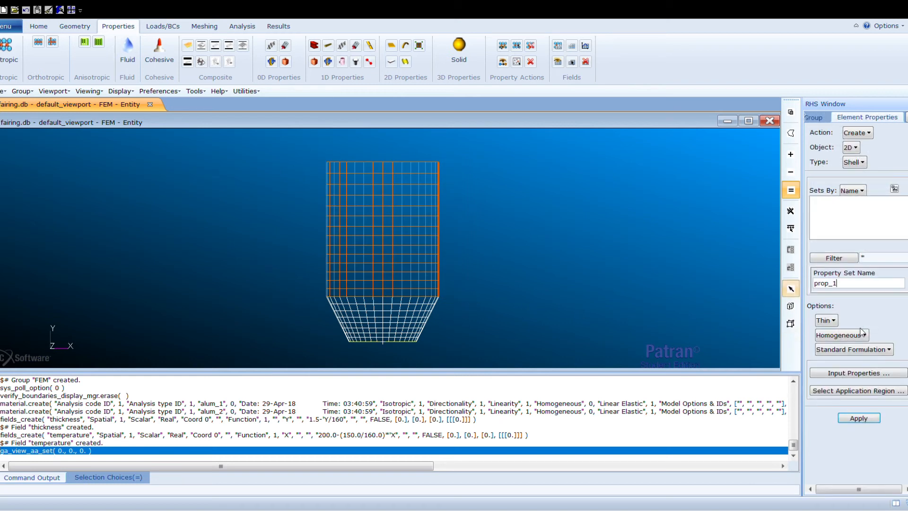
click(866, 421)
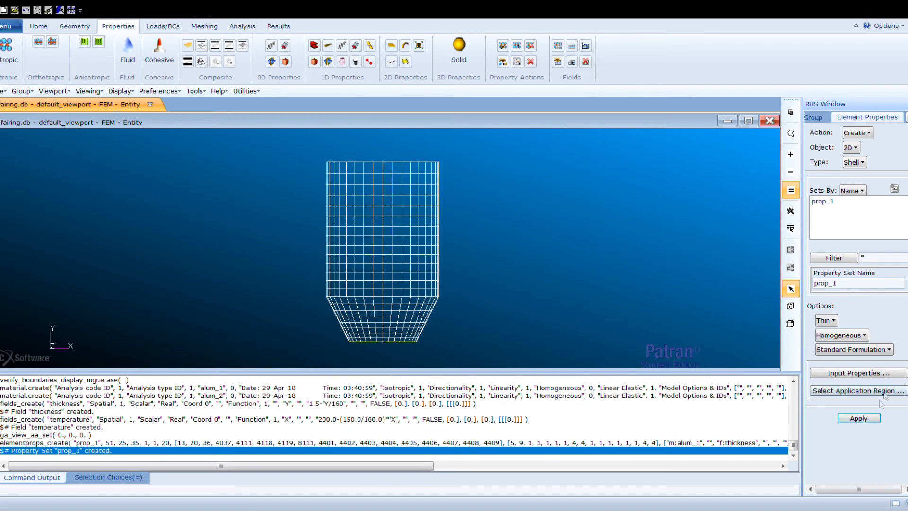
Create a 2D shell property set prop_2 with material alum_2 and the thickness field on the conical section's elements, Elm 505:792
click(839, 283)
key(BackSpace)
text(2)
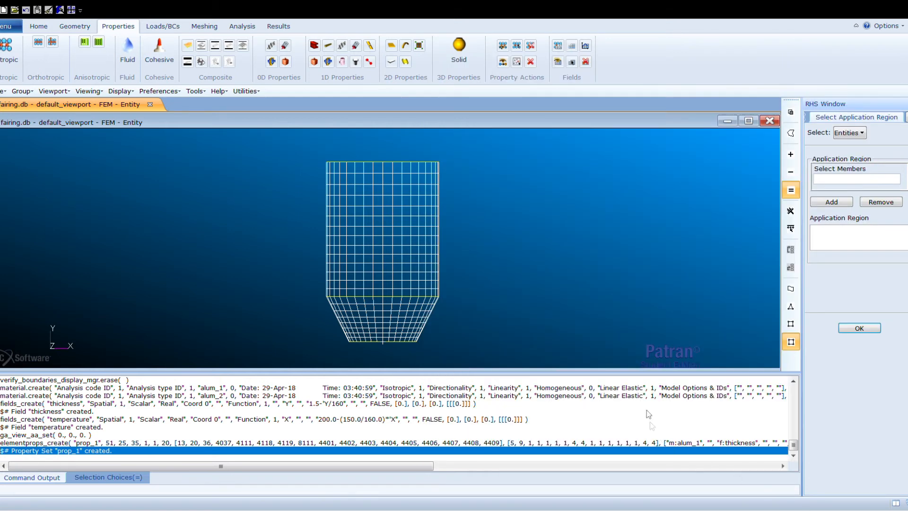
drag(319, 292, 455, 346)
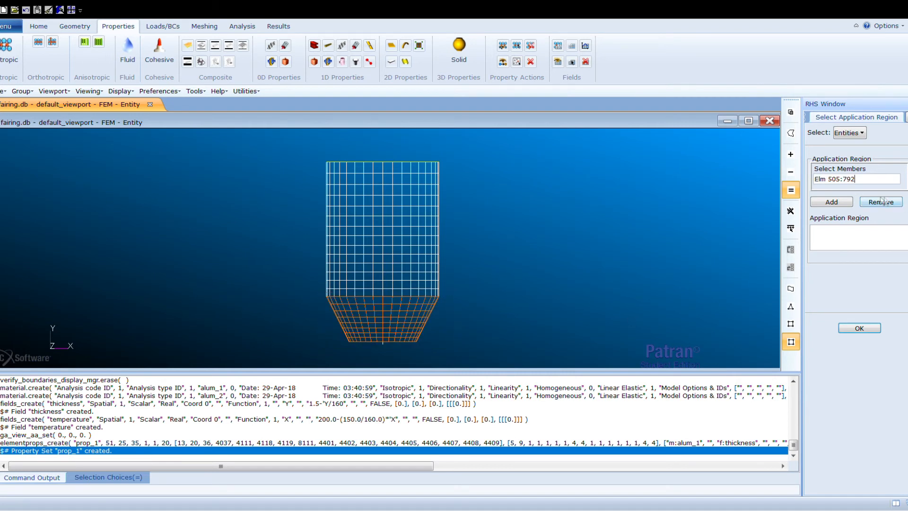
click(829, 203)
click(860, 325)
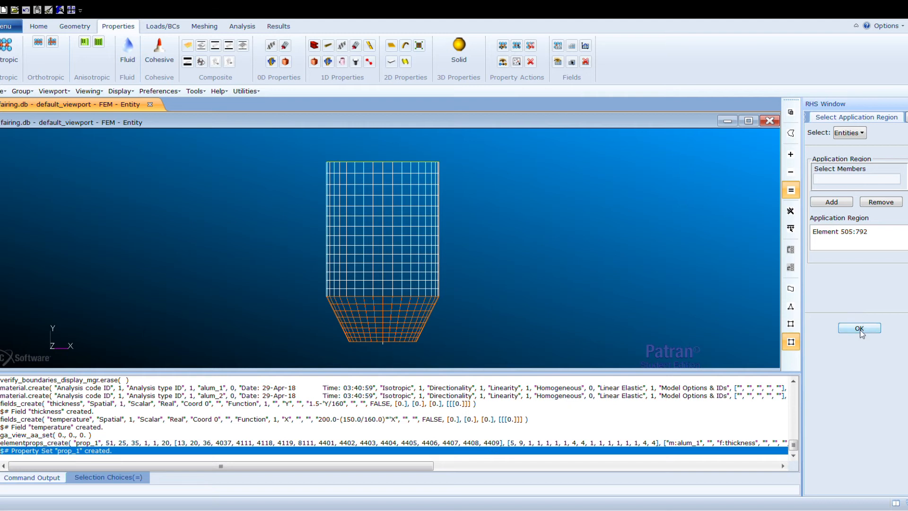
click(860, 418)
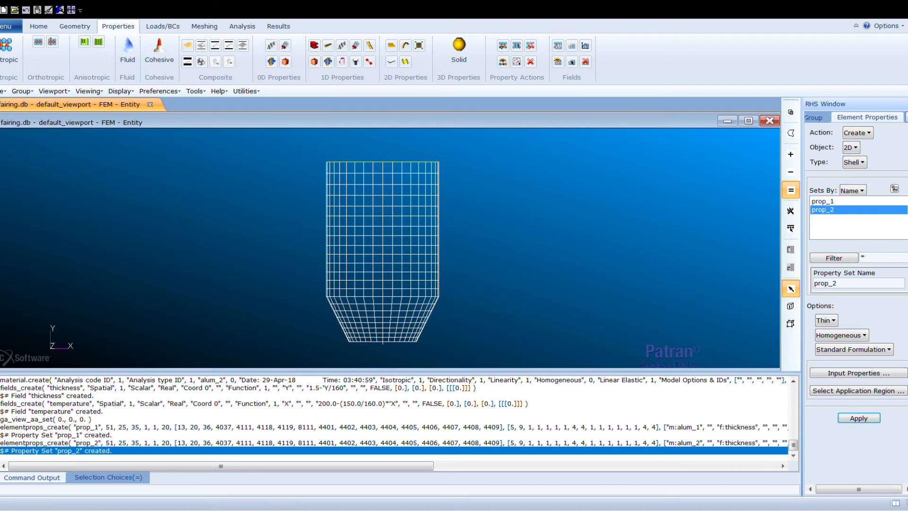
Start a new nodal temperature load set named temp
click(176, 25)
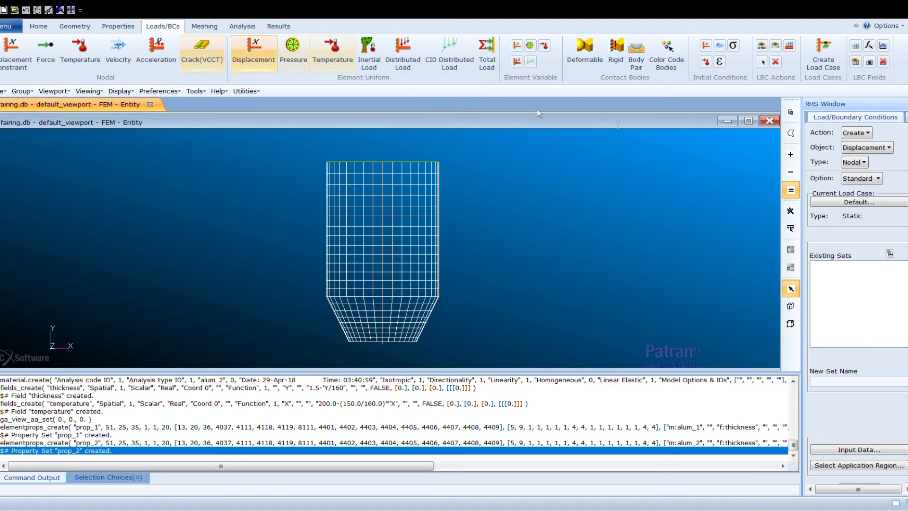
click(868, 150)
click(855, 194)
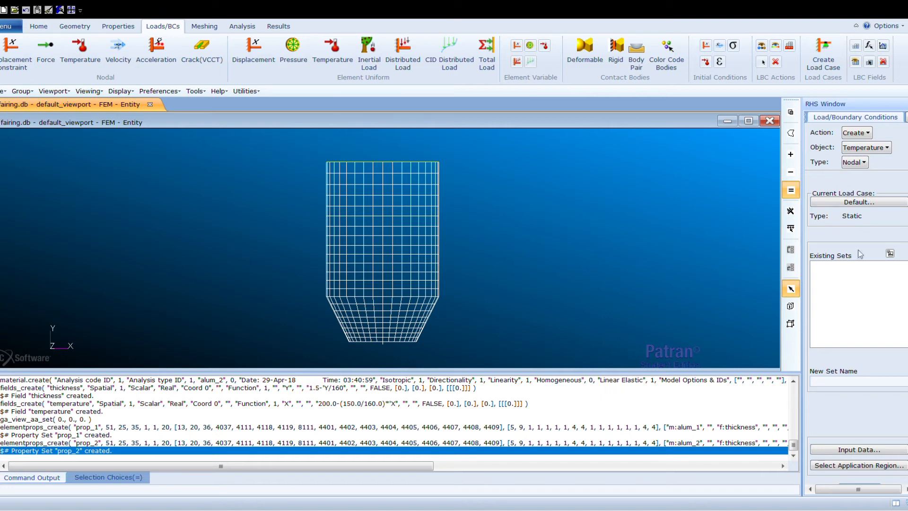
click(837, 381)
text(temp)
Assign all of the fairing's FEM nodes as the application region of temp and create the load set
click(857, 467)
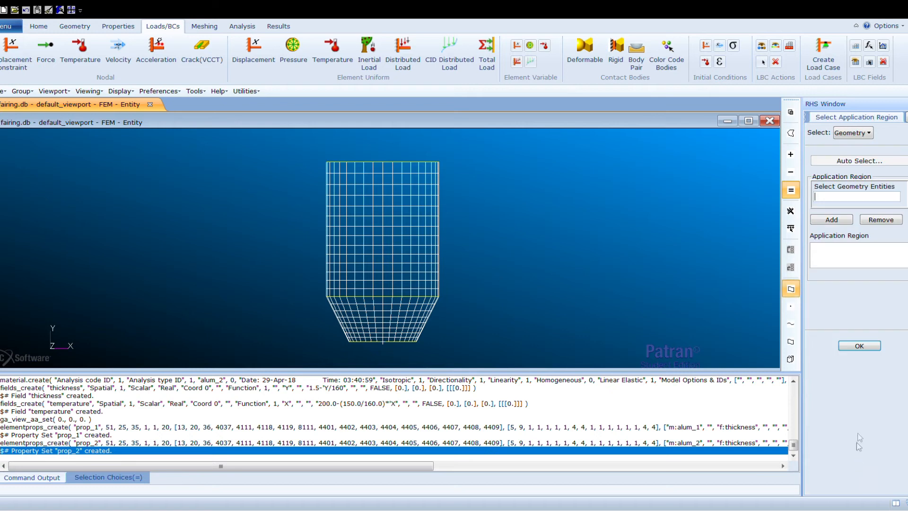
click(854, 137)
click(853, 167)
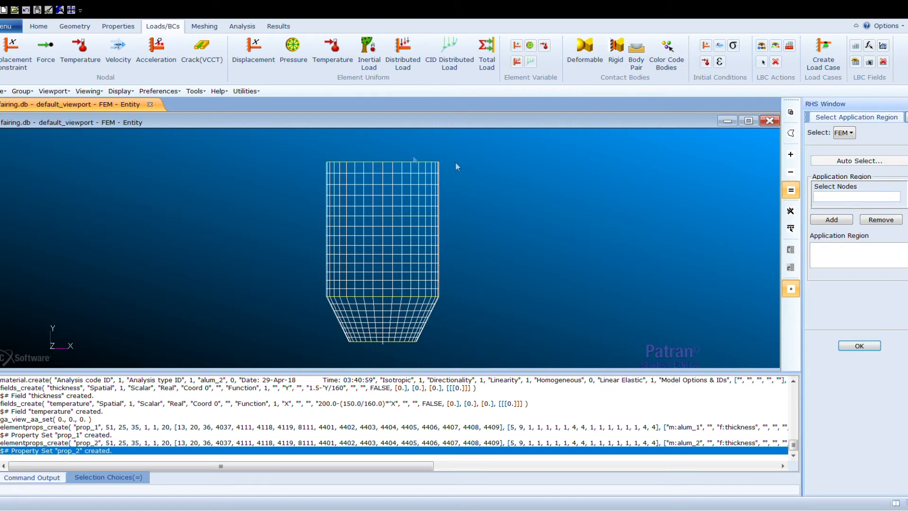
drag(305, 149, 471, 356)
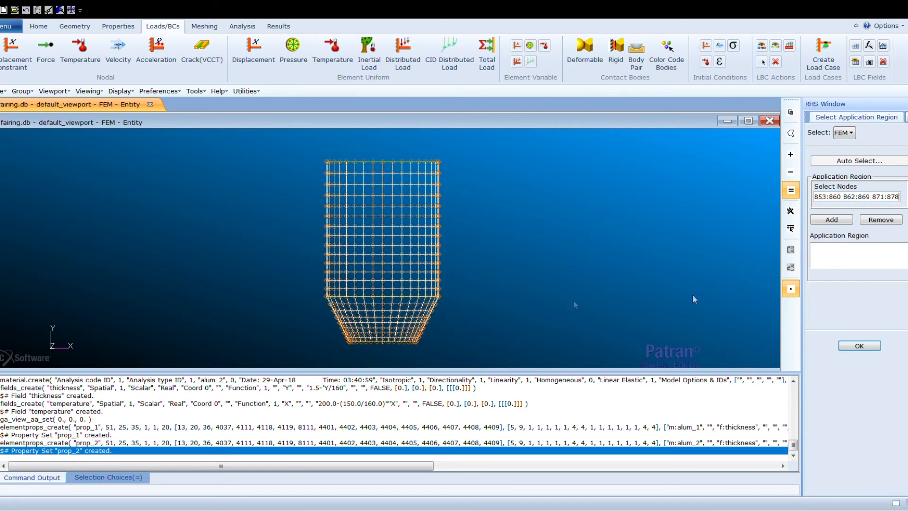
click(836, 222)
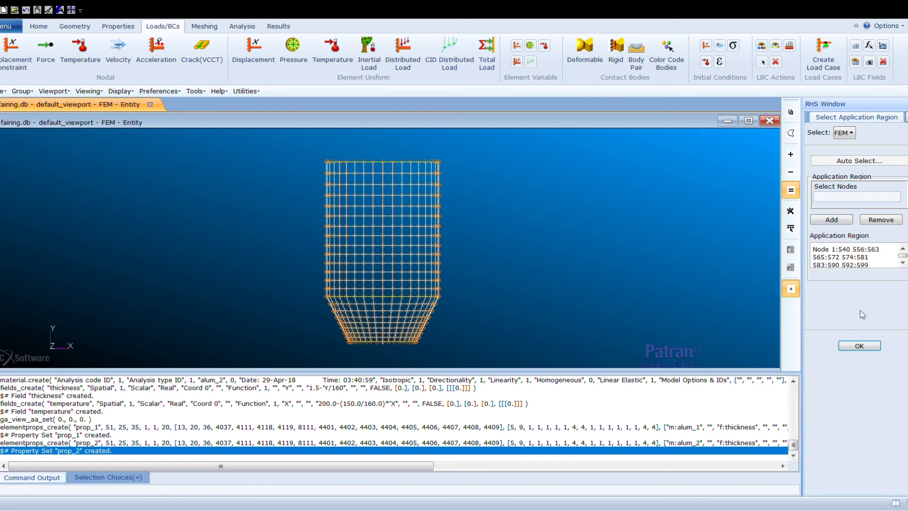
click(856, 346)
scroll(858, 378, down, 3)
click(859, 395)
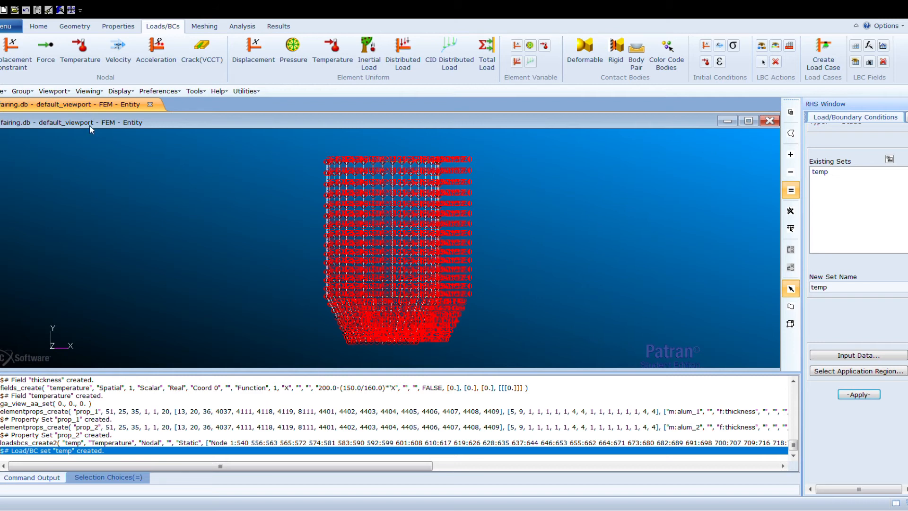
Hide the temperature load markers from the model display
click(95, 157)
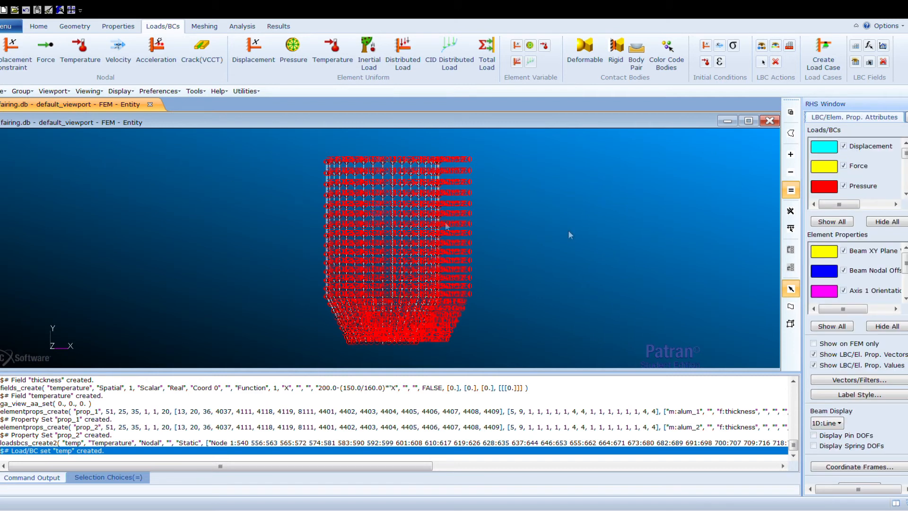
click(905, 195)
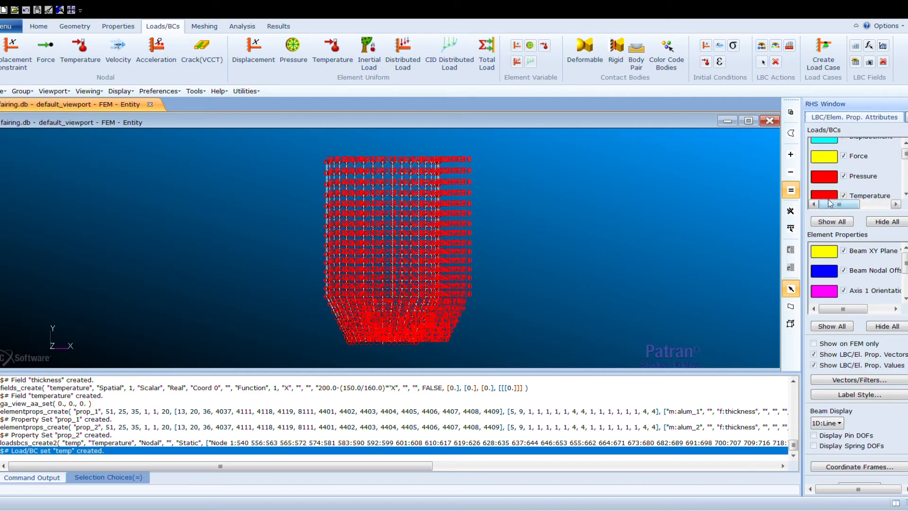
click(844, 196)
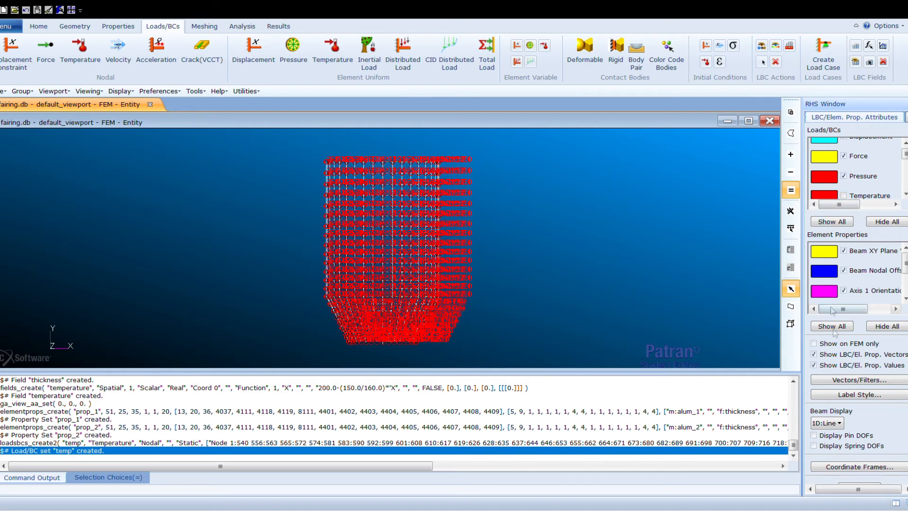
scroll(879, 359, down, 3)
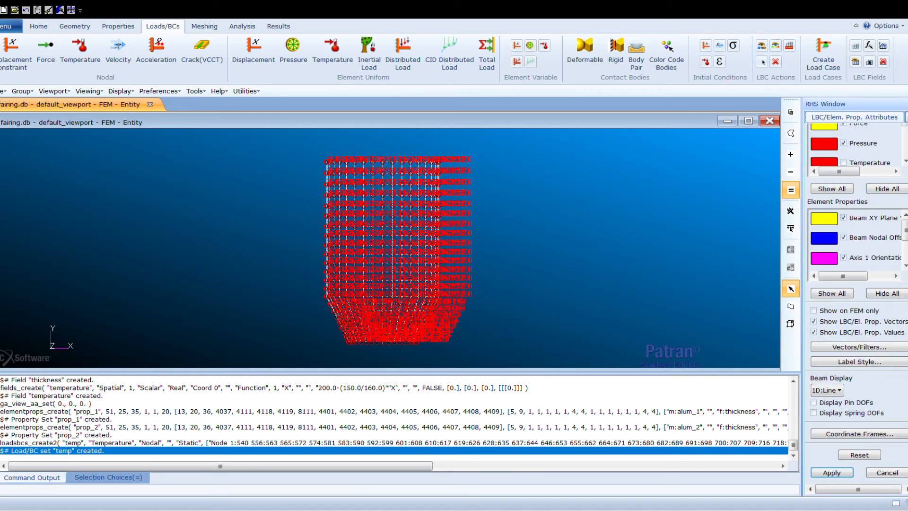
click(833, 471)
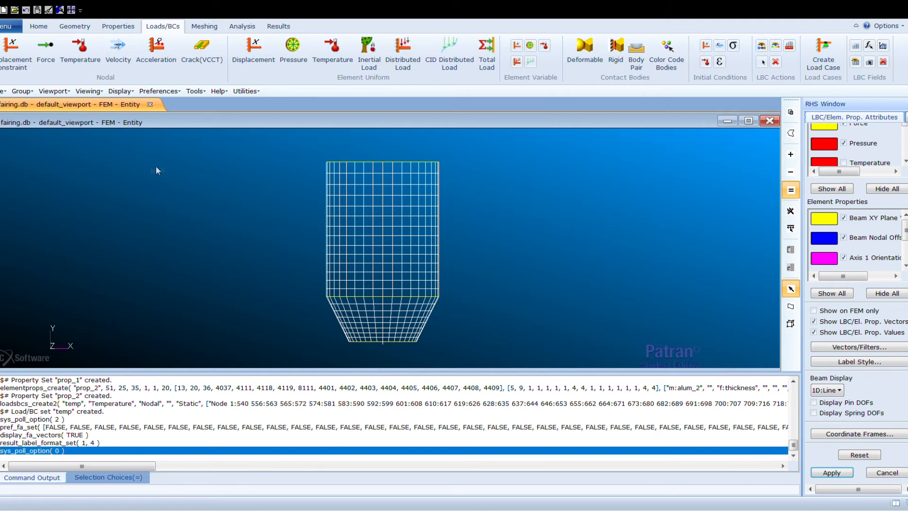
Create list A from the FEM elements whose material is alum_1
click(174, 160)
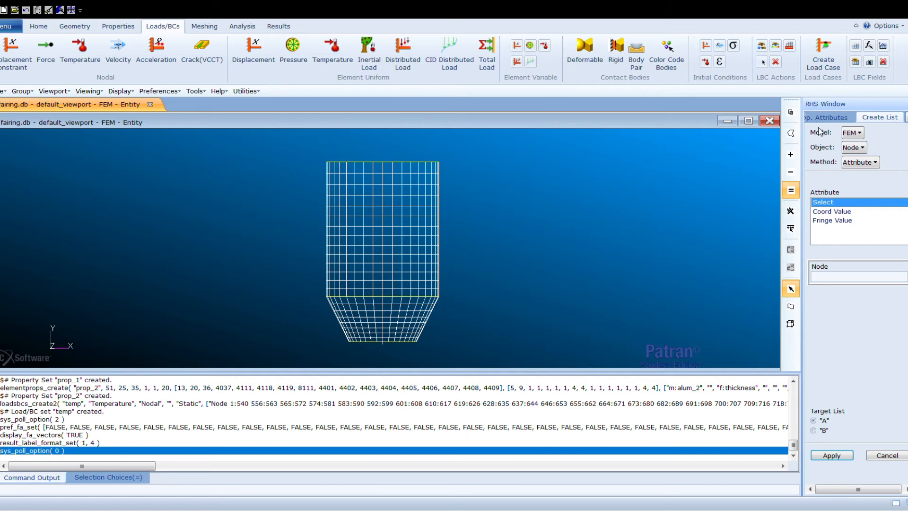
click(858, 171)
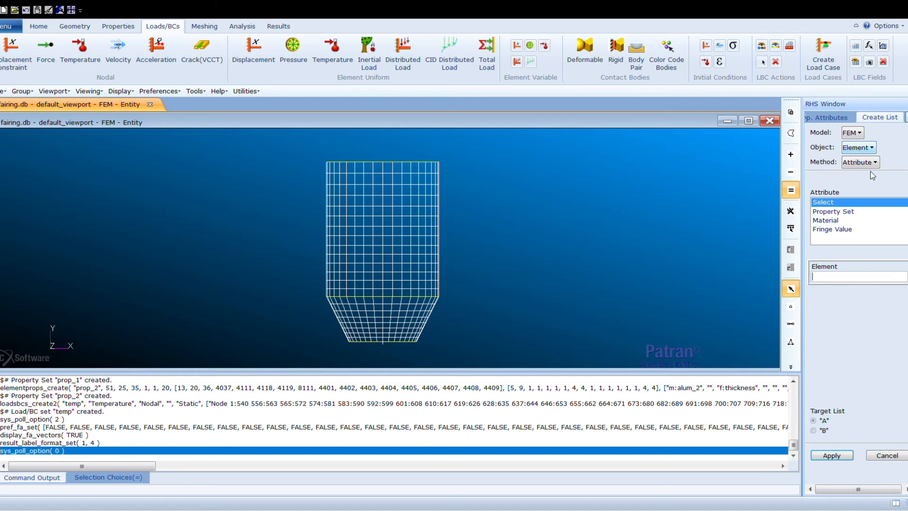
click(841, 218)
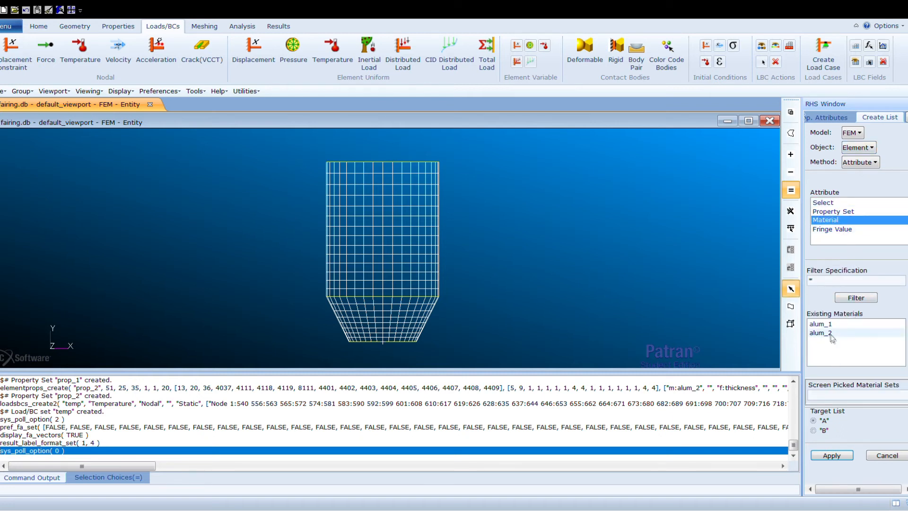
click(843, 324)
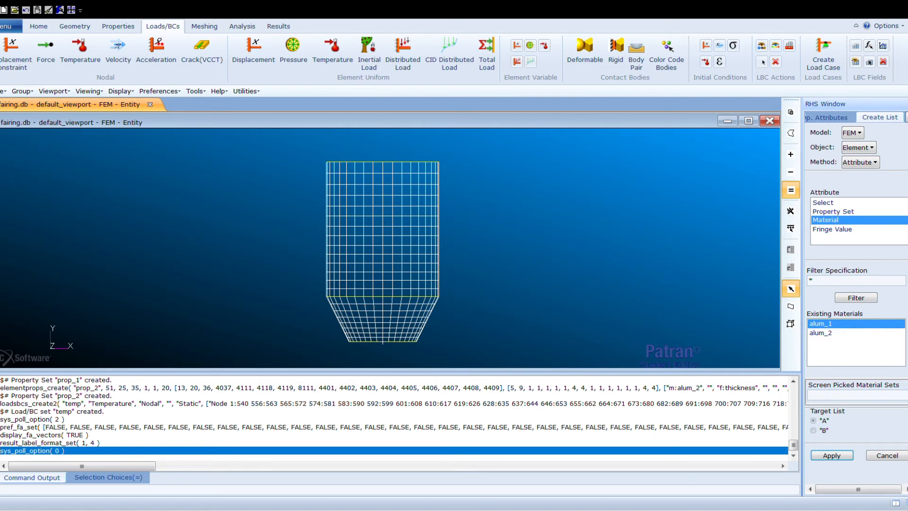
click(825, 457)
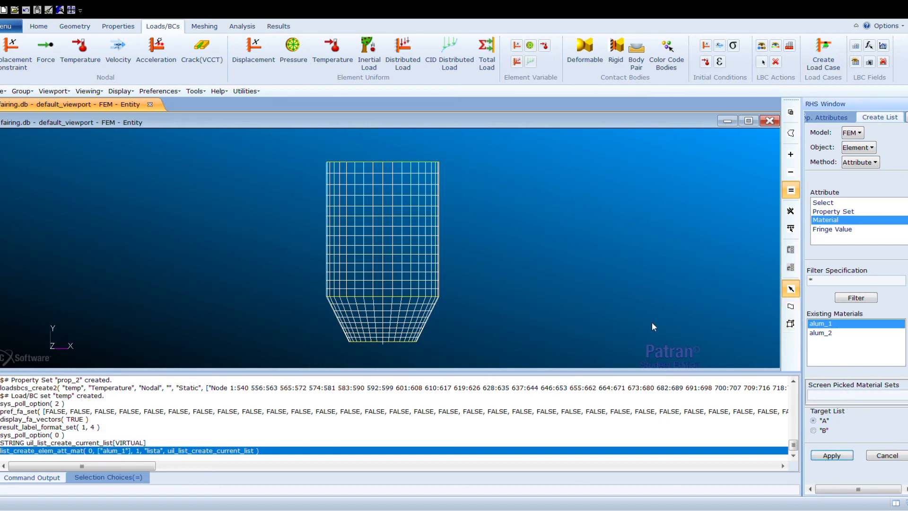
Show the element property Thickness as a scalar plot on the FEM group
click(118, 27)
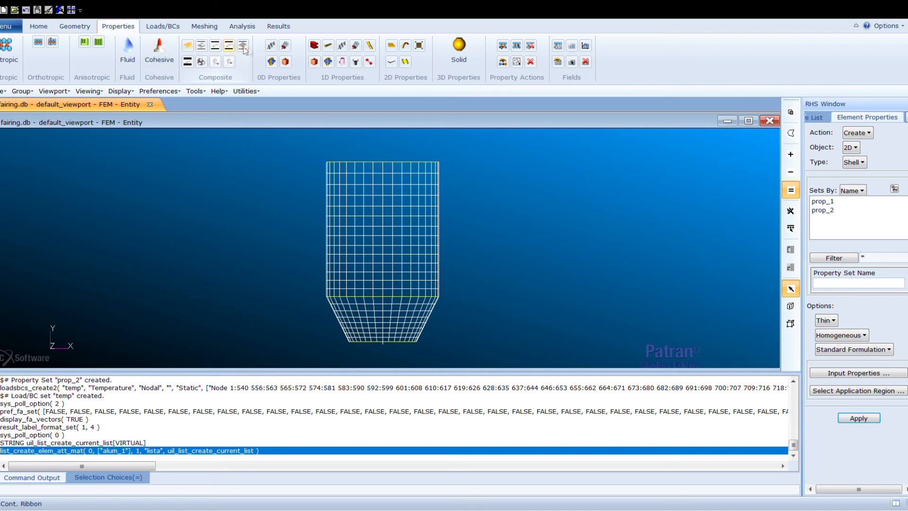
click(868, 154)
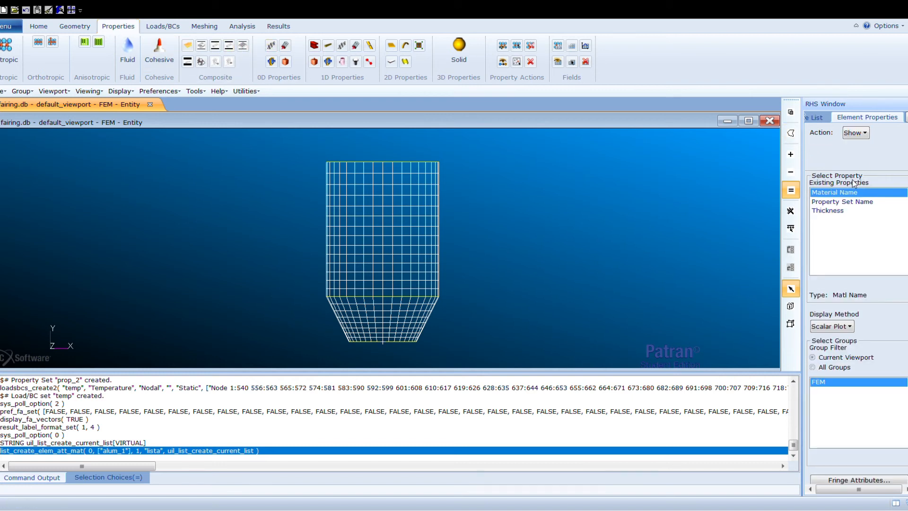
click(840, 212)
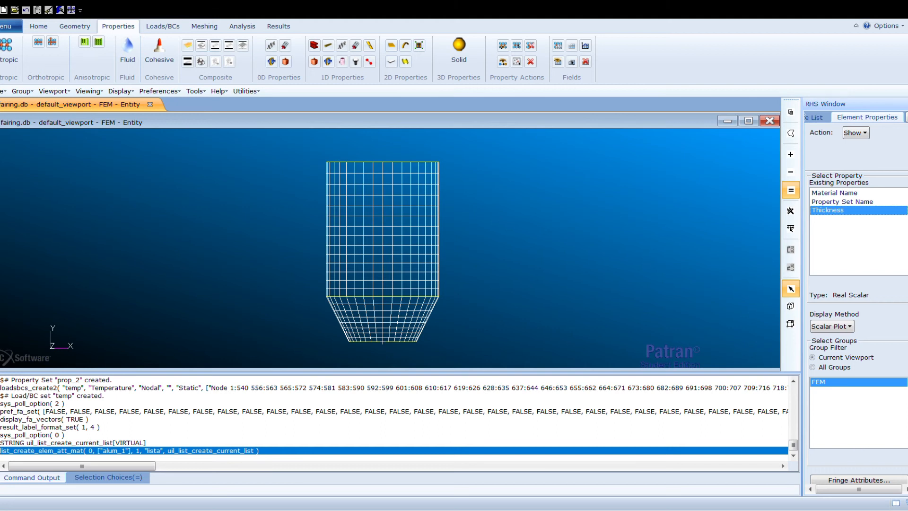
scroll(856, 331, down, 2)
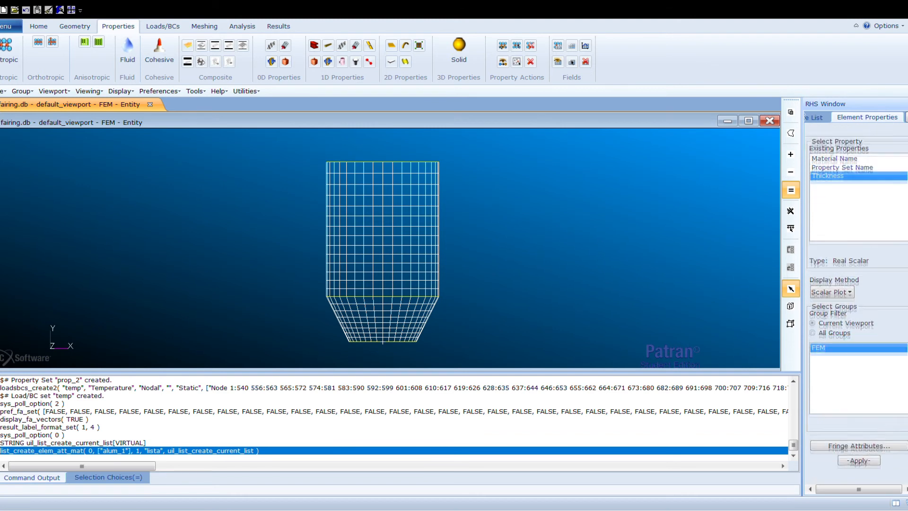
click(853, 437)
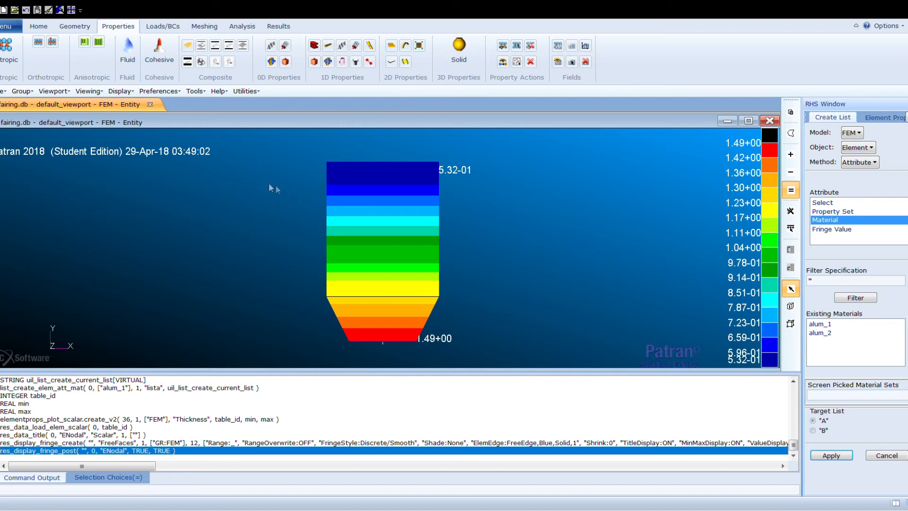
Create list B from the elements whose default_Fringe thickness value is greater than 0.98
click(851, 230)
click(843, 281)
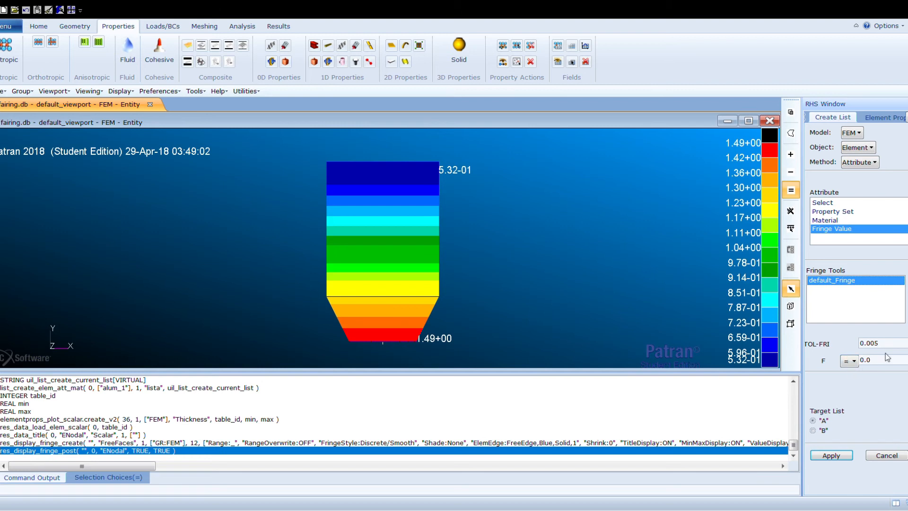
click(856, 360)
click(850, 403)
click(880, 361)
drag(881, 361, 844, 370)
text(0.98)
click(812, 429)
click(841, 455)
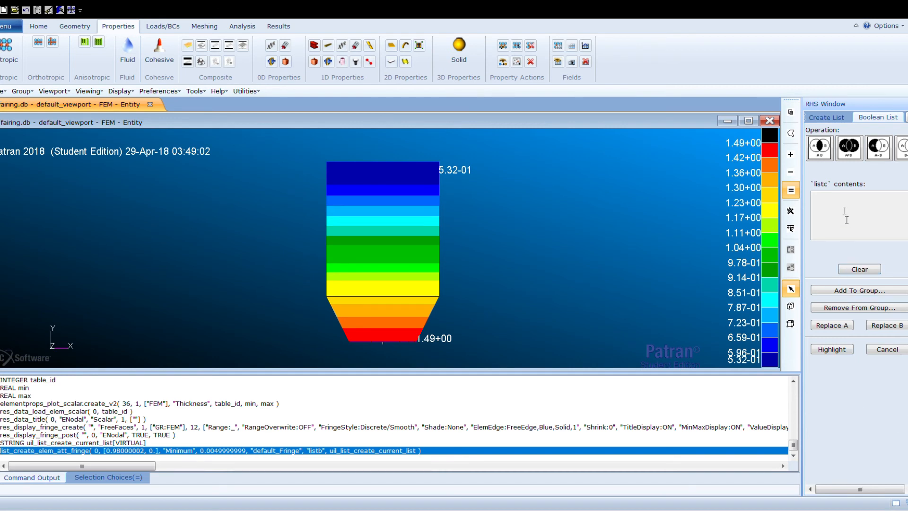
Intersect lists A and B and replace list A with the resulting elements
click(824, 157)
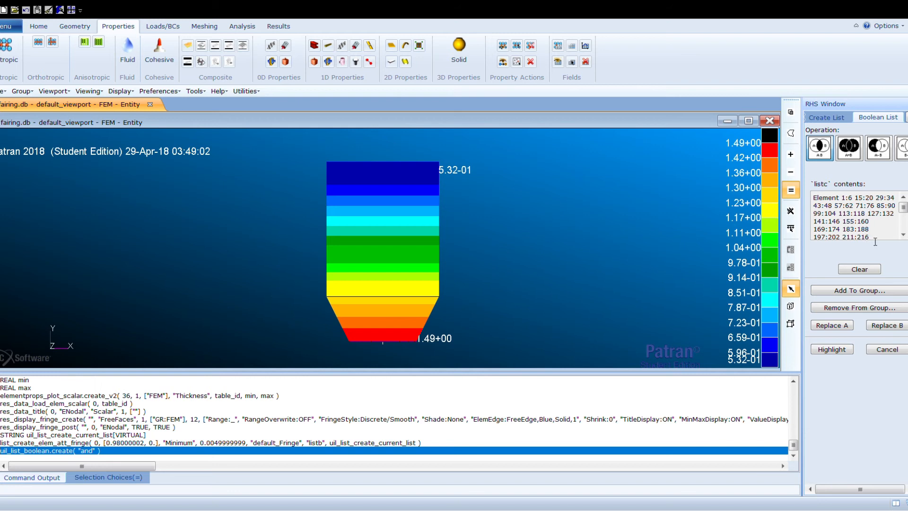
click(835, 326)
click(887, 349)
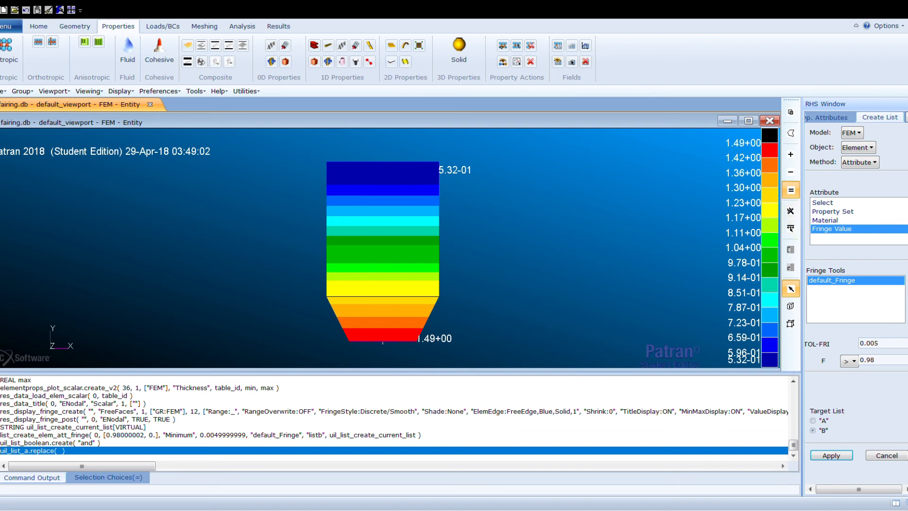
Plot the Temperature contours of the load set temp on the FEM group
click(162, 26)
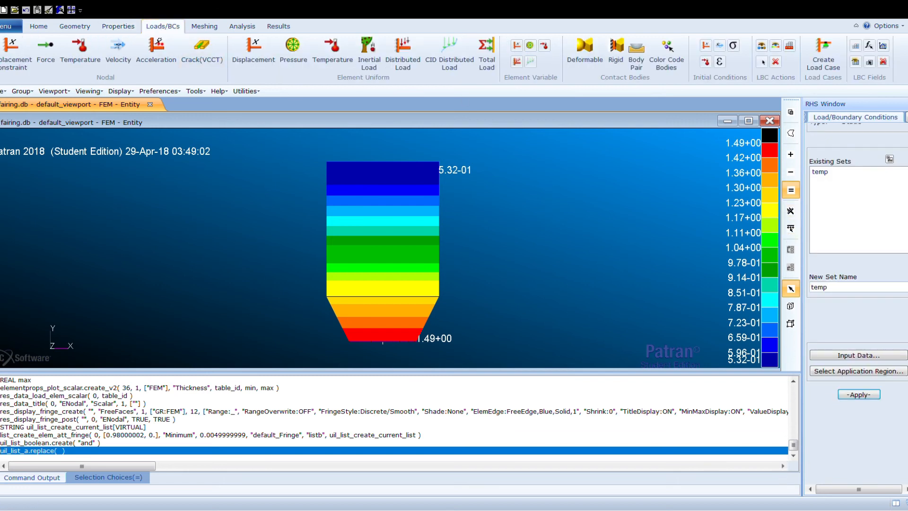
scroll(905, 214, up, 3)
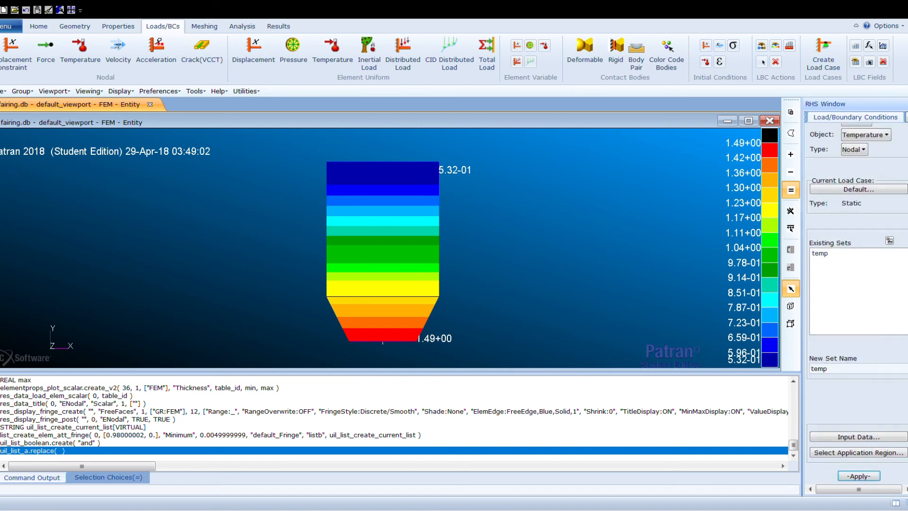
click(858, 133)
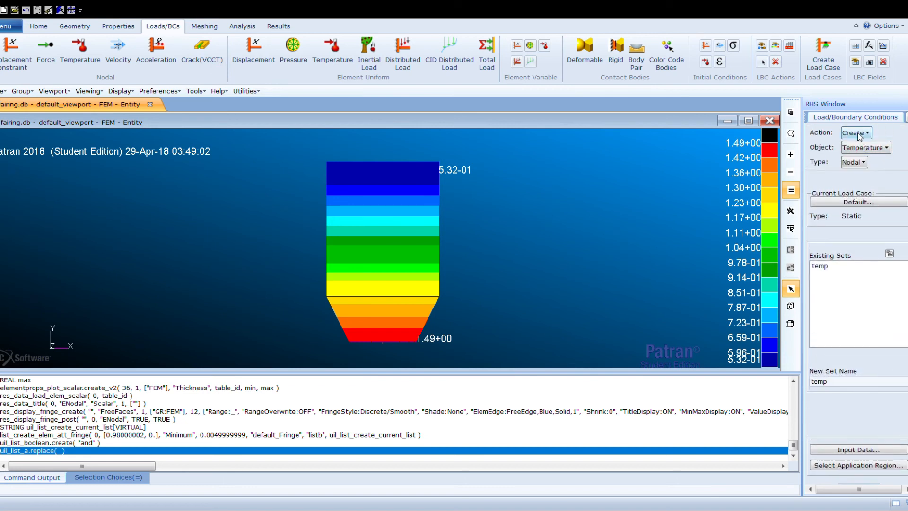
click(868, 174)
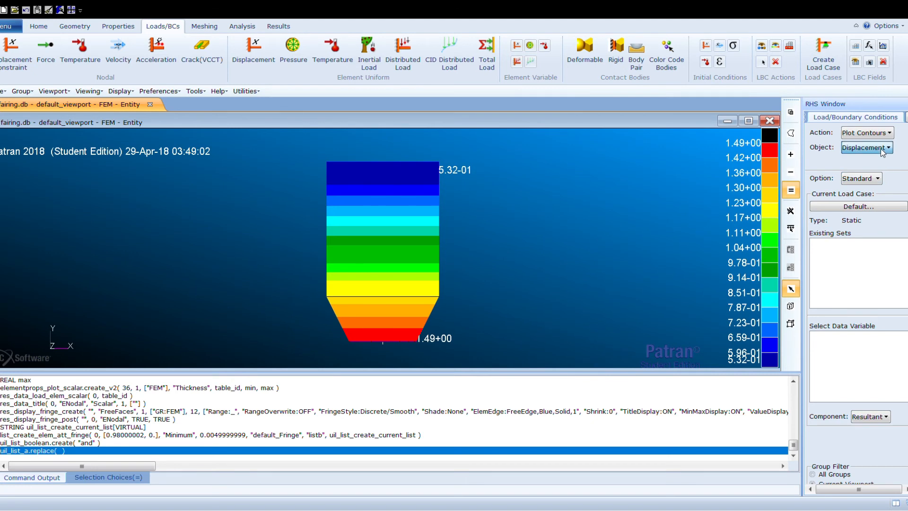
click(866, 198)
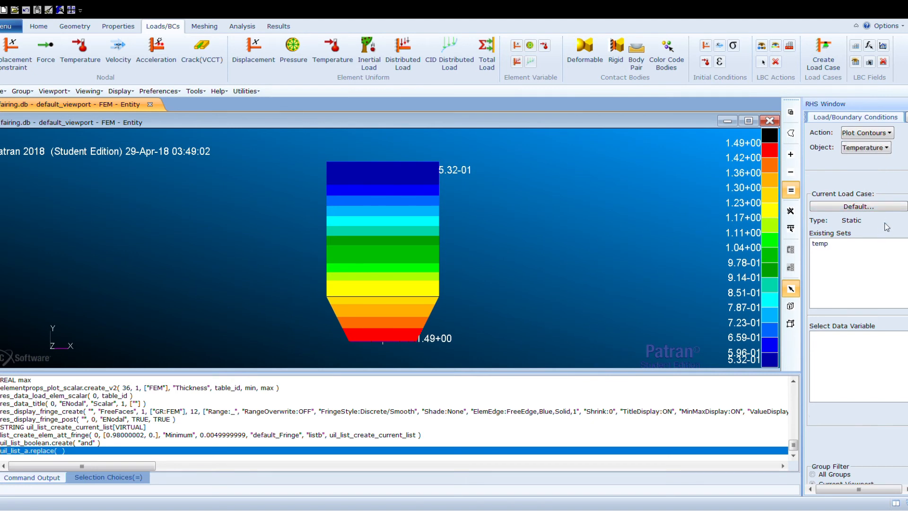
click(838, 244)
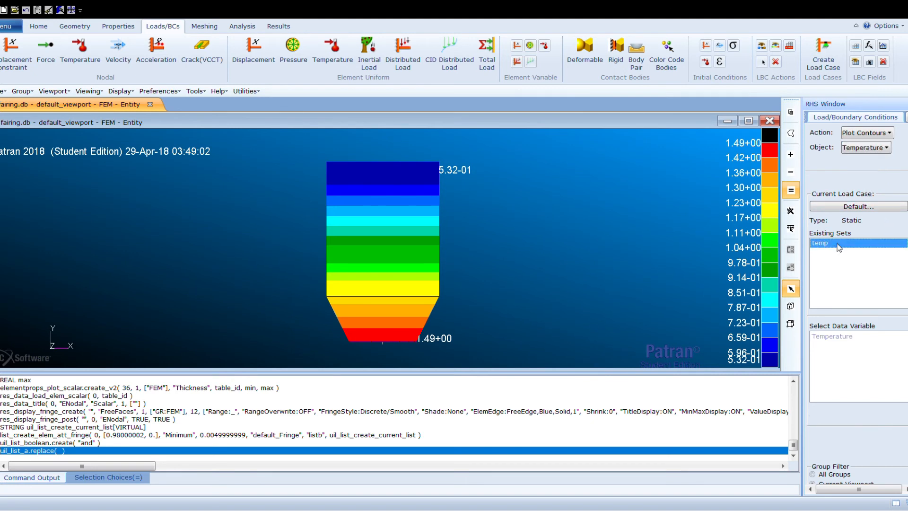
click(842, 337)
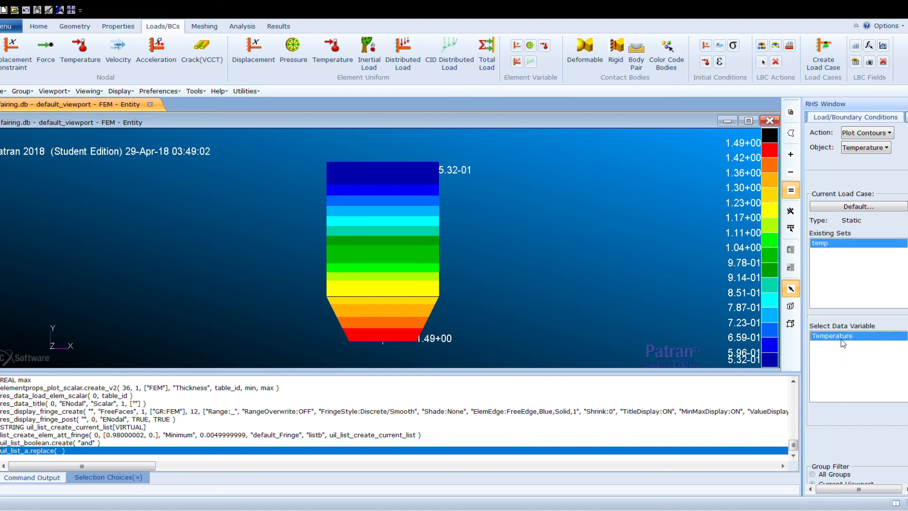
scroll(903, 333, down, 3)
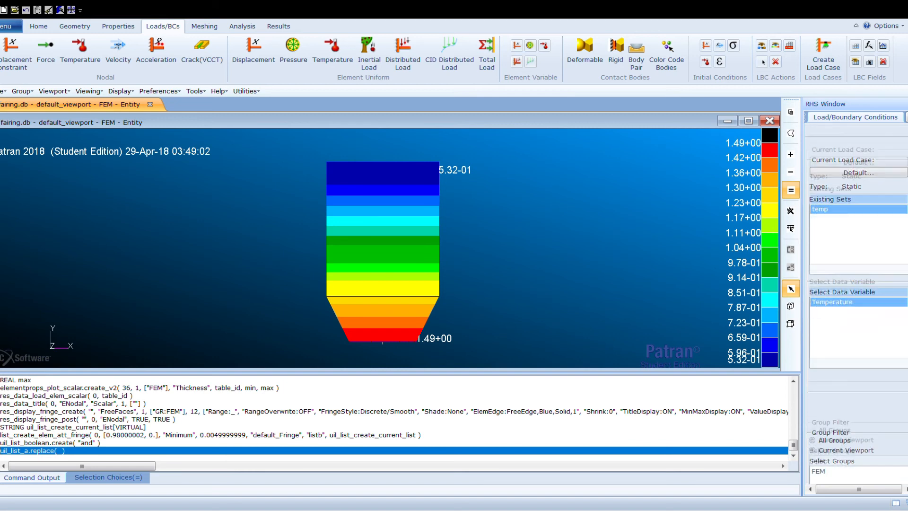
click(832, 430)
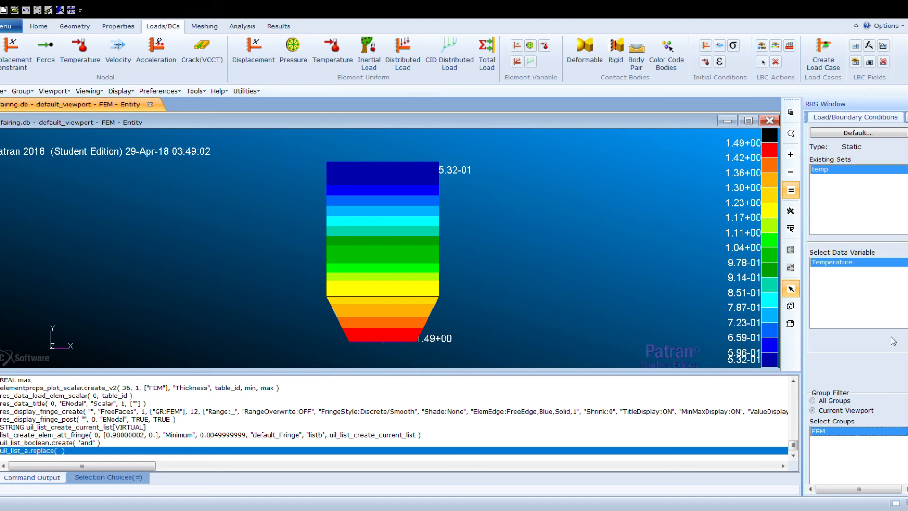
scroll(857, 321, down, 3)
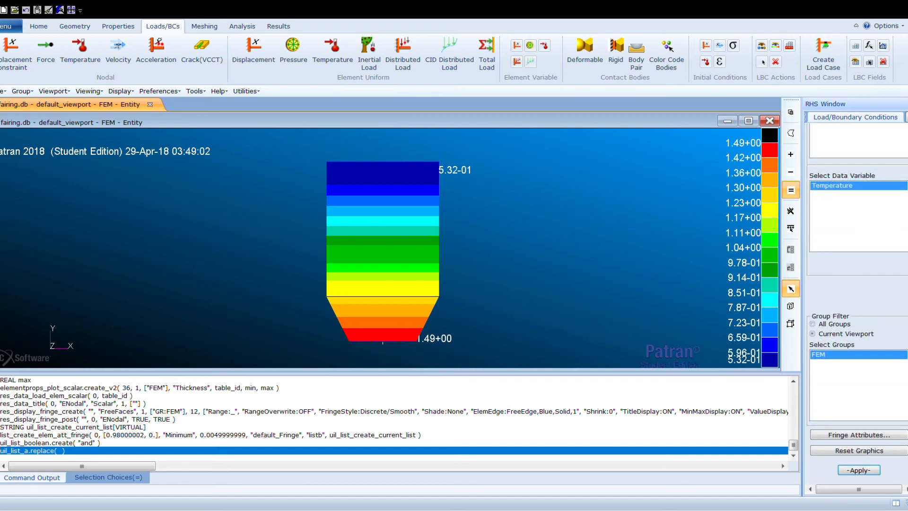
click(858, 470)
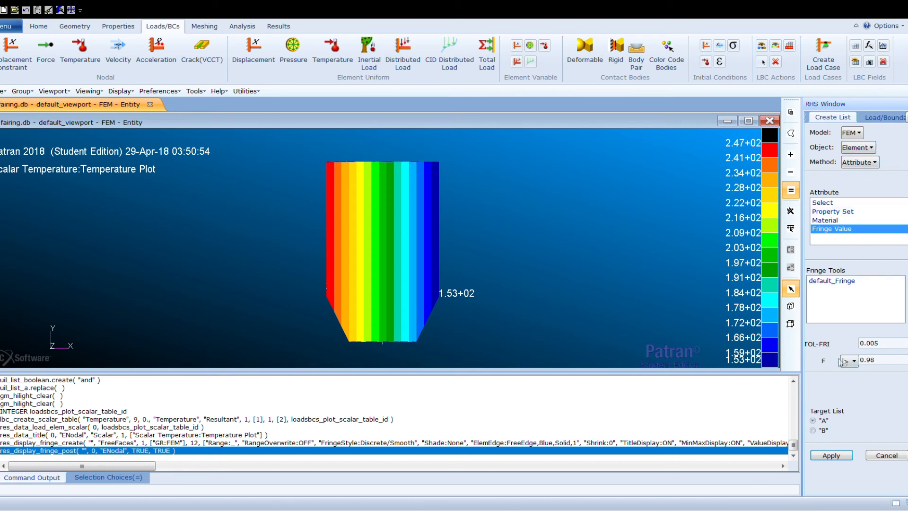
Create list B from the FEM elements whose temperature fringe value is greater than 230
click(883, 361)
text(230)
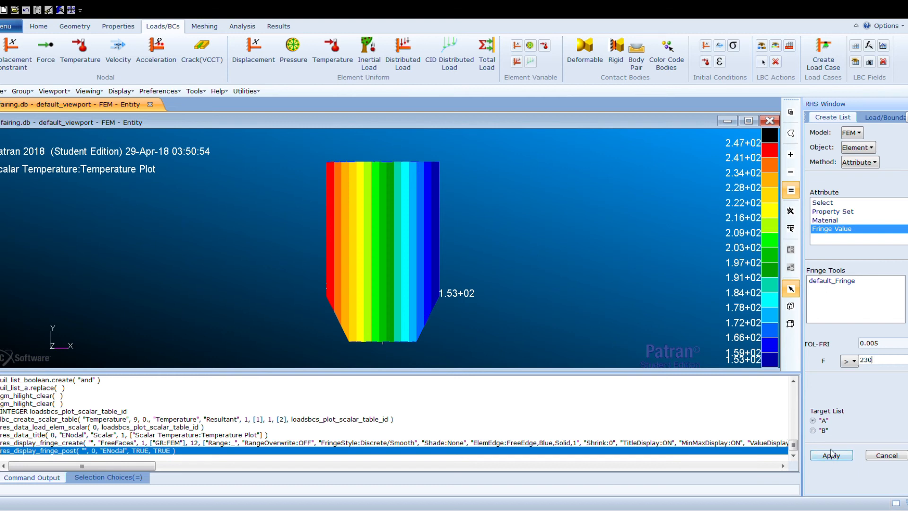
click(812, 431)
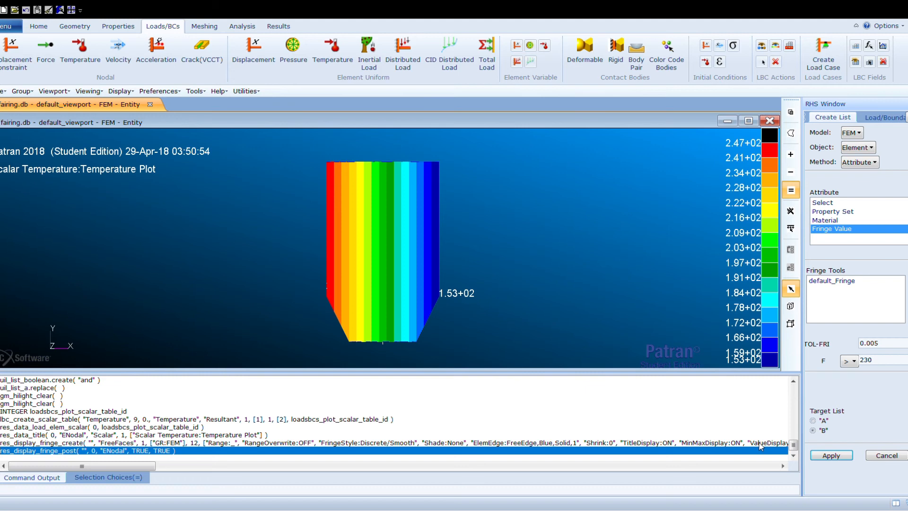
click(831, 455)
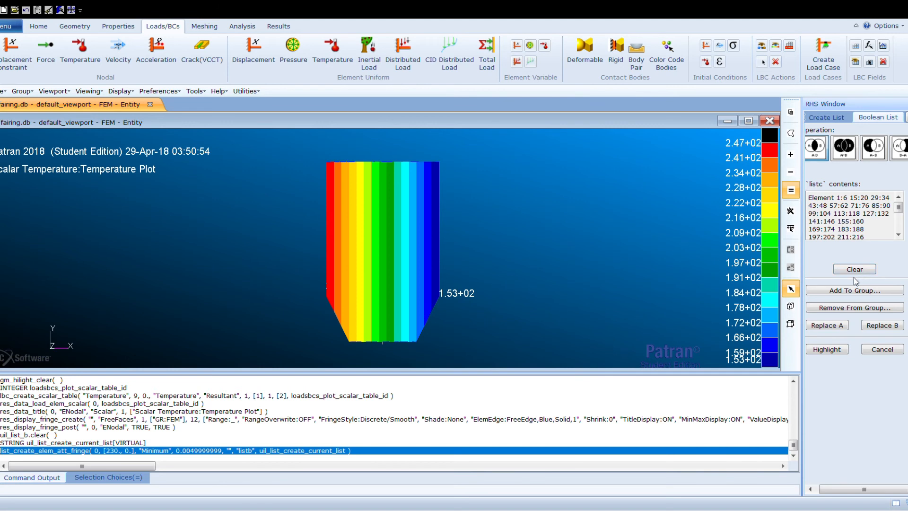
Clear list C, intersect lists A and B again, and save the resulting elements to a new group named common_quads
click(865, 269)
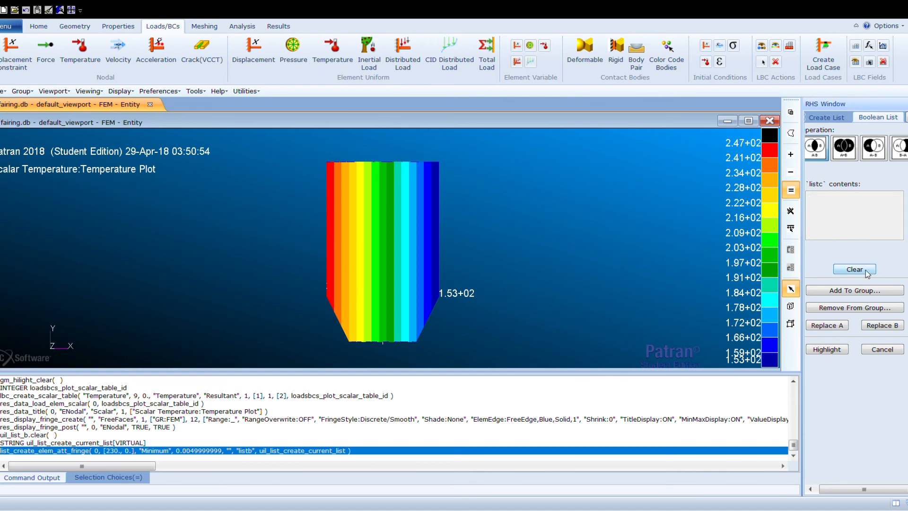
click(814, 148)
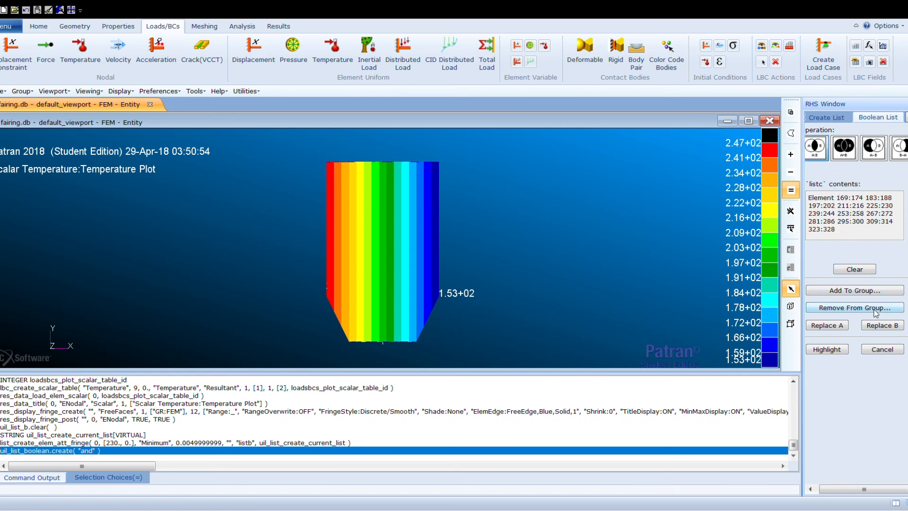
click(867, 289)
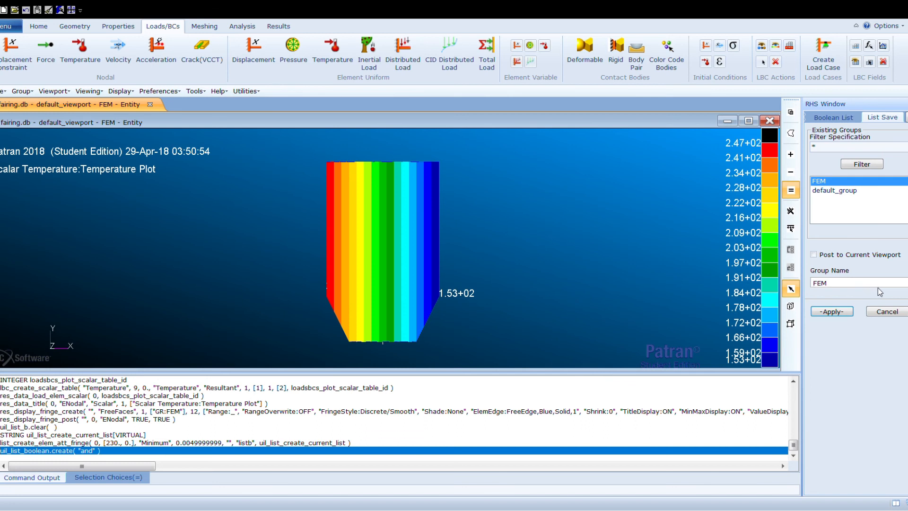
double_click(817, 282)
text(common_quads)
click(822, 313)
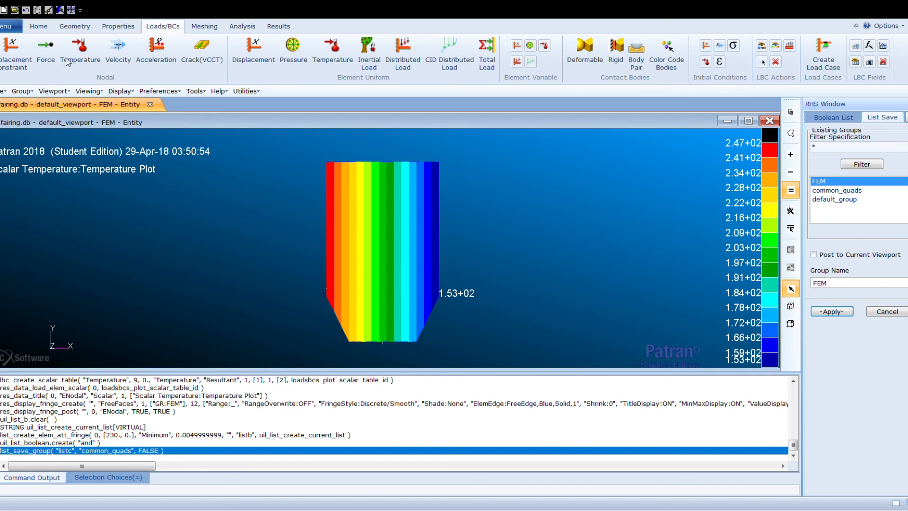
Post only the common_quads group to default_viewport
click(70, 76)
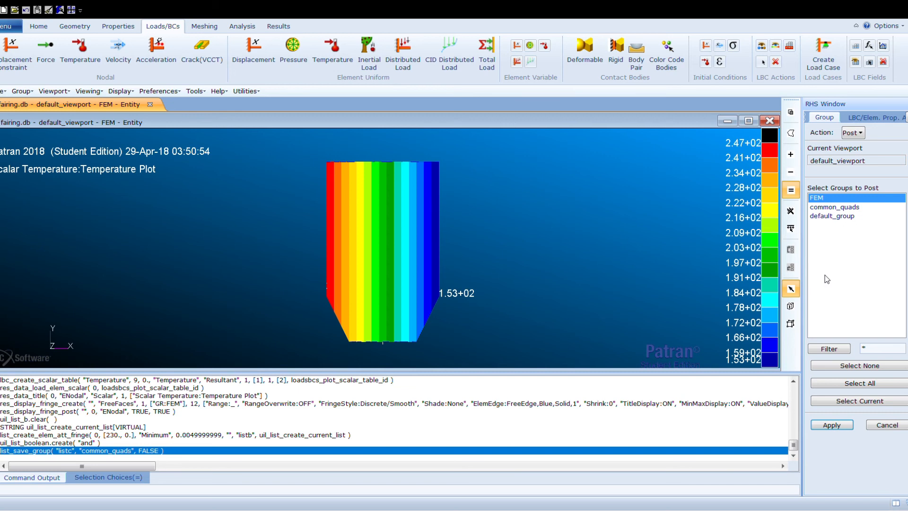
click(834, 208)
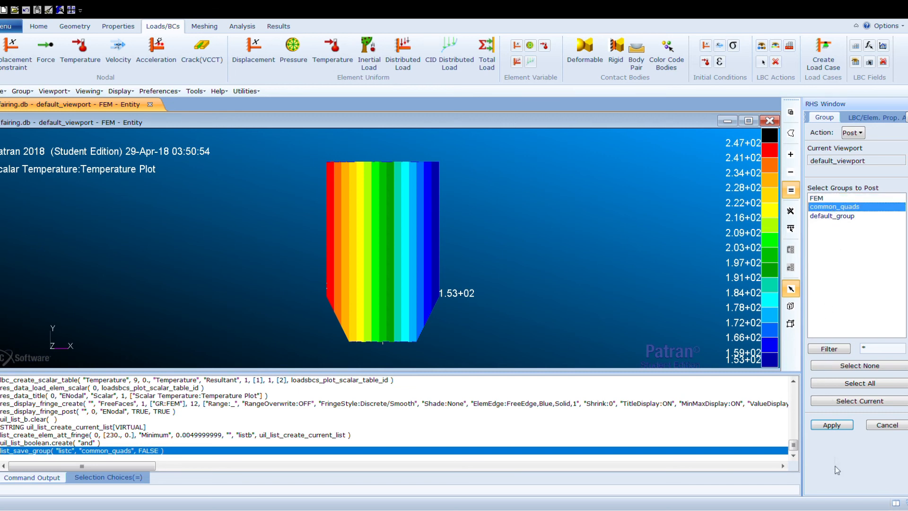
click(831, 425)
Clear the temperature fringe plot from the viewport so the common_quads elements are displayed as plain wireframe
click(38, 26)
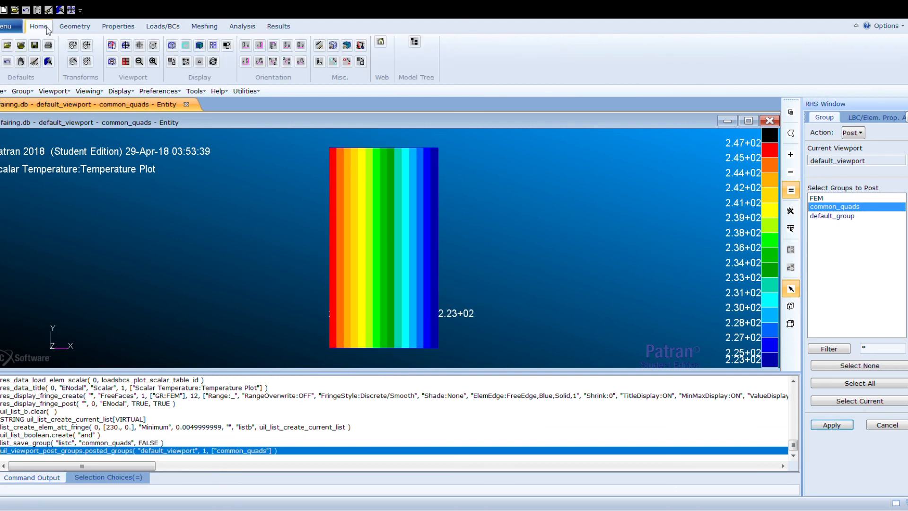
click(260, 61)
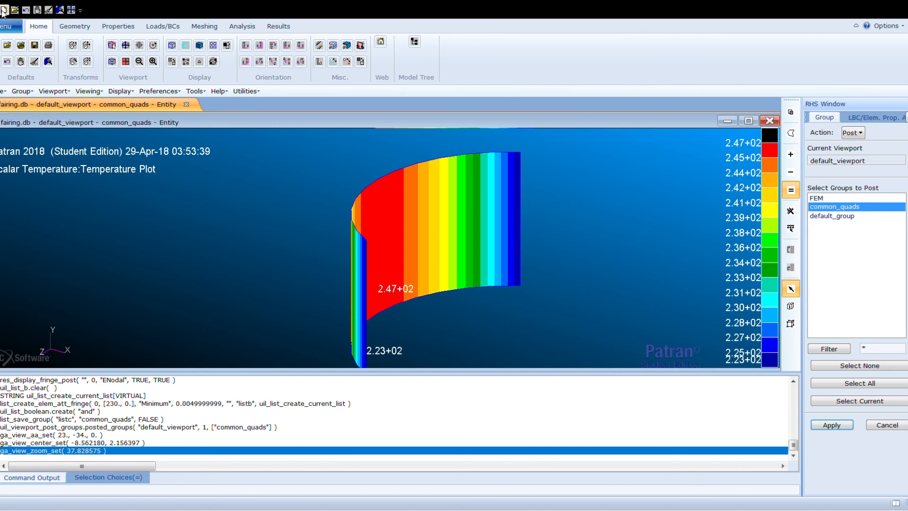
click(35, 61)
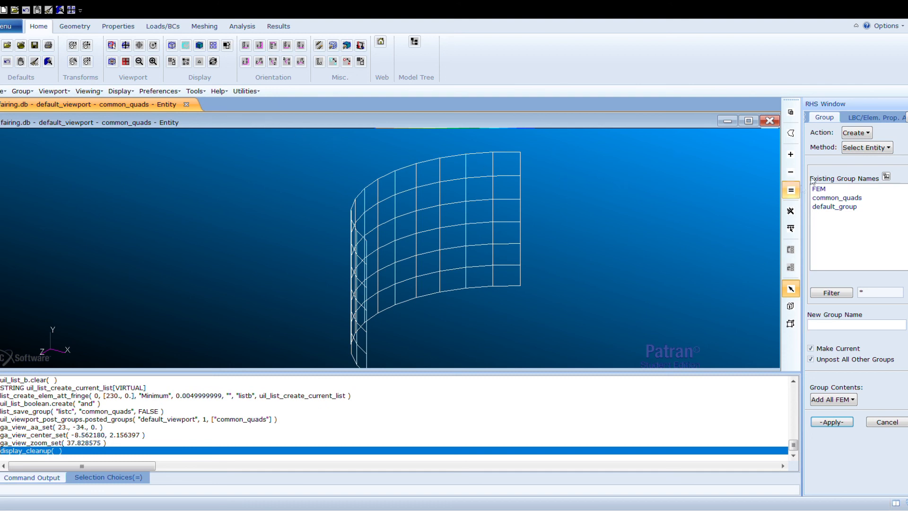
Create a single group named prop1_group from the property set prop_1
click(857, 147)
click(871, 173)
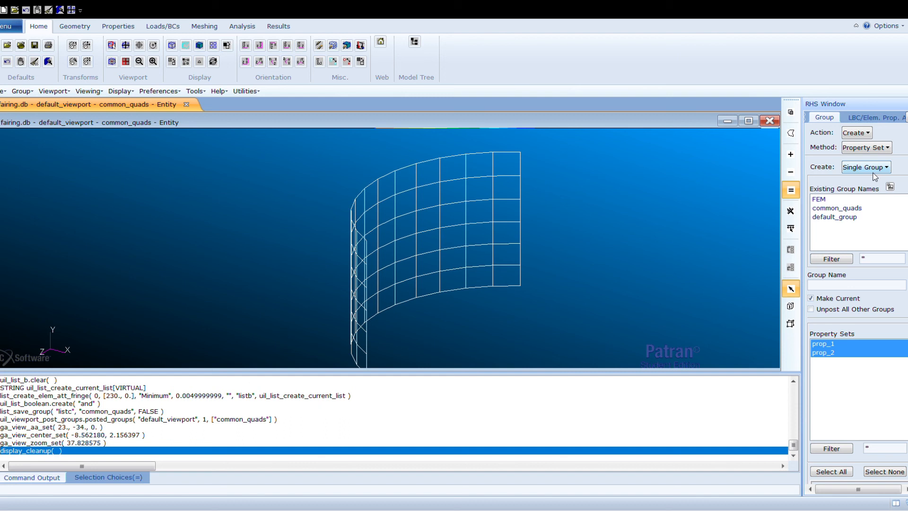
click(844, 286)
text(prop1)
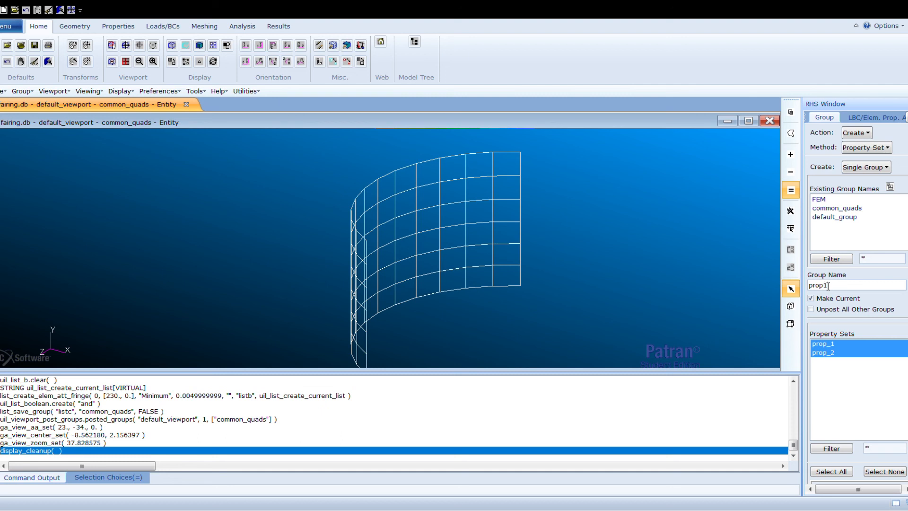
text(_group)
click(833, 343)
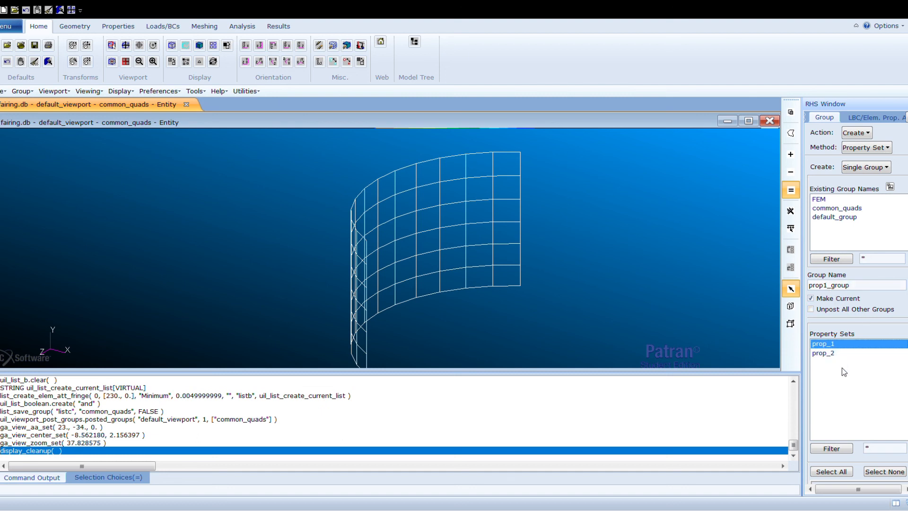
scroll(843, 371, down, 2)
click(842, 470)
Create a single group named prop2_group from the property set prop_2
text(2)
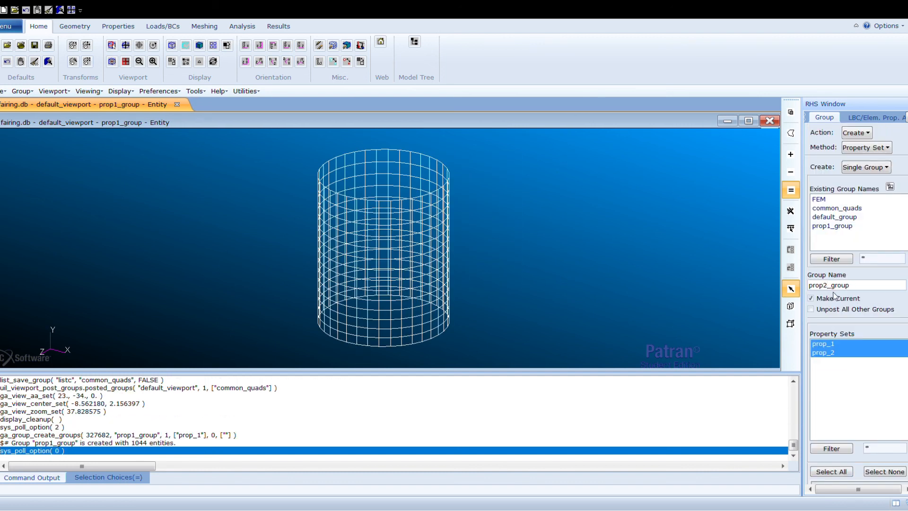
click(824, 355)
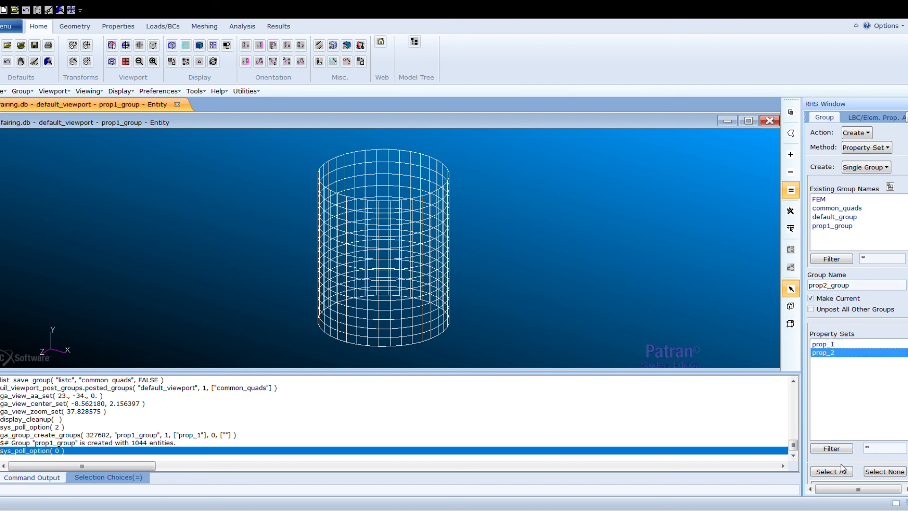
click(831, 471)
scroll(871, 403, down, 2)
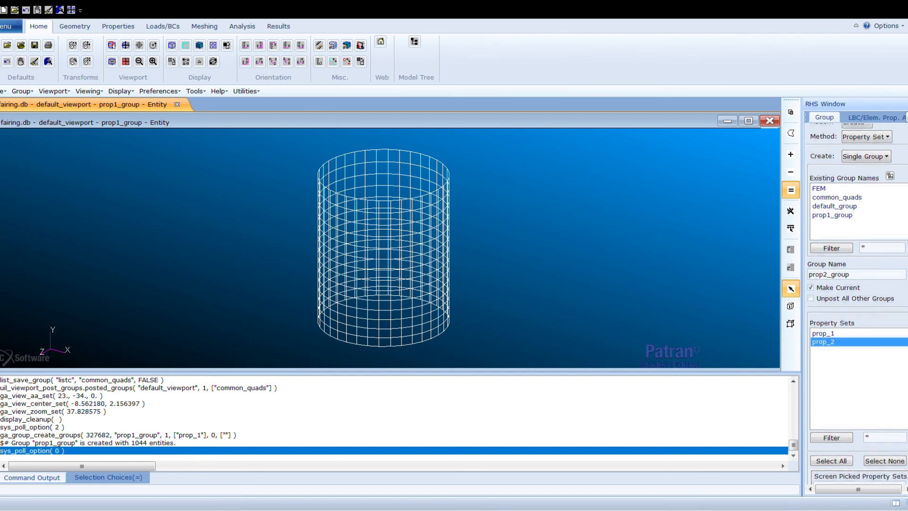
click(832, 469)
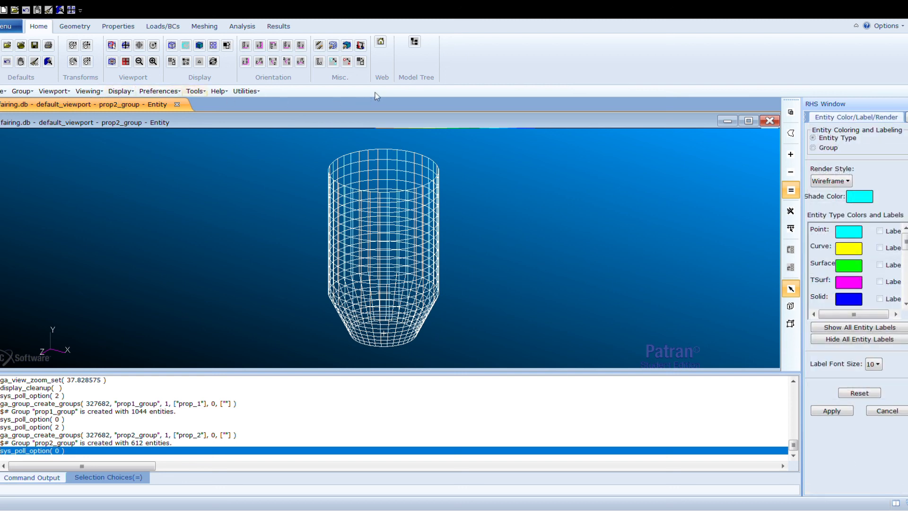
Switch entity coloring to Group and apply a yellow shade color to prop1_group
click(813, 147)
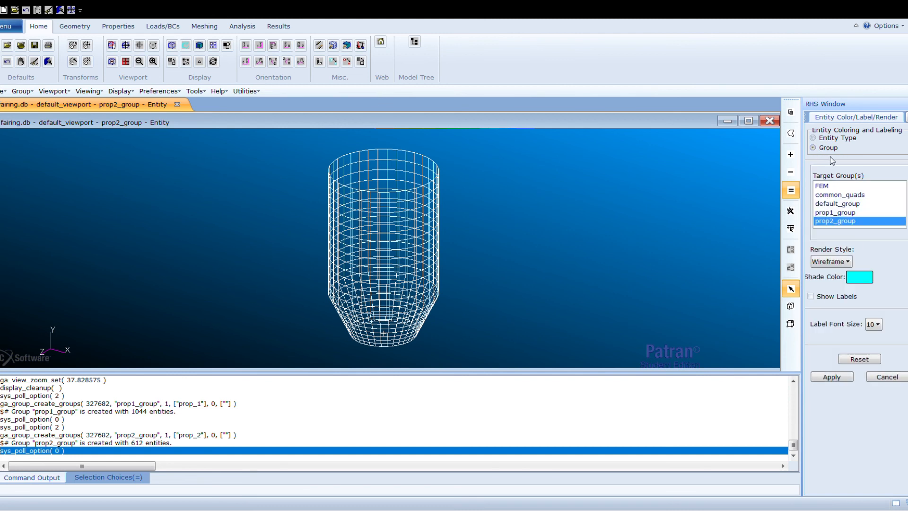
click(835, 213)
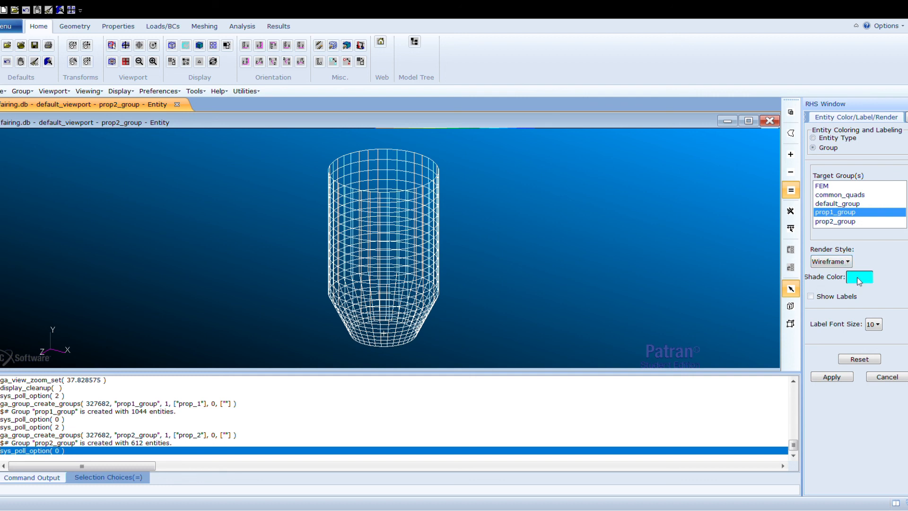
click(853, 298)
click(847, 381)
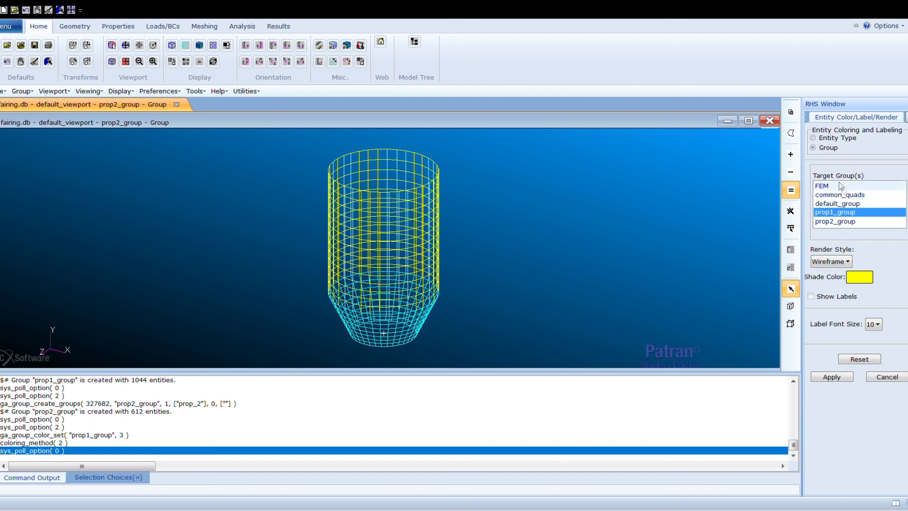
Render prop2_group in Hidden Line style with a blue shade color and close the entity coloring form
click(848, 221)
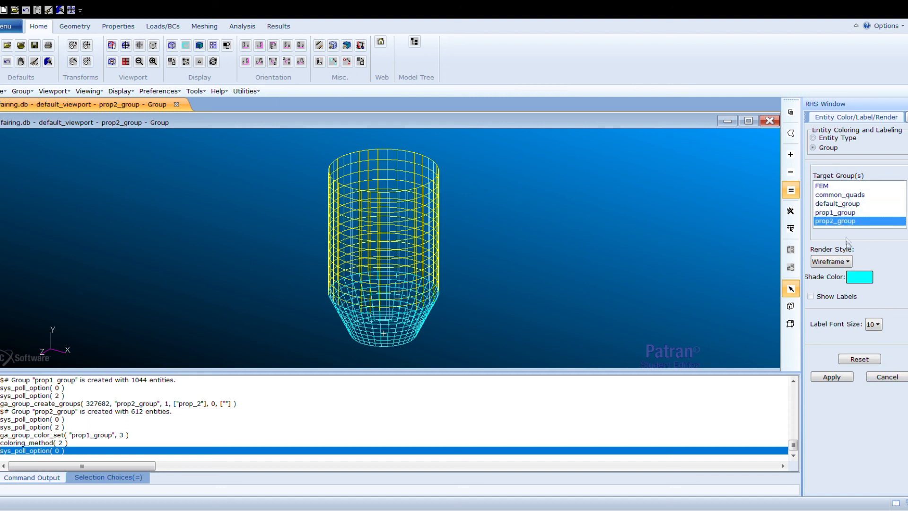
click(843, 297)
click(852, 305)
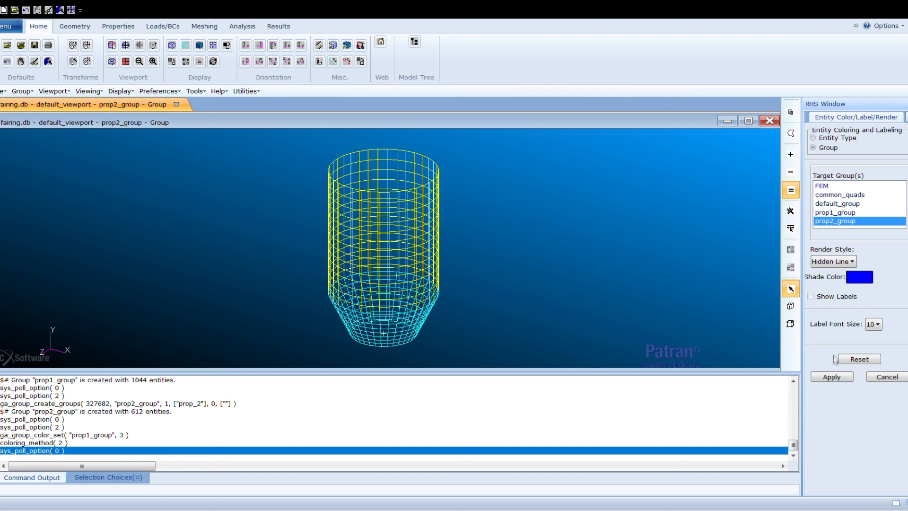
click(829, 378)
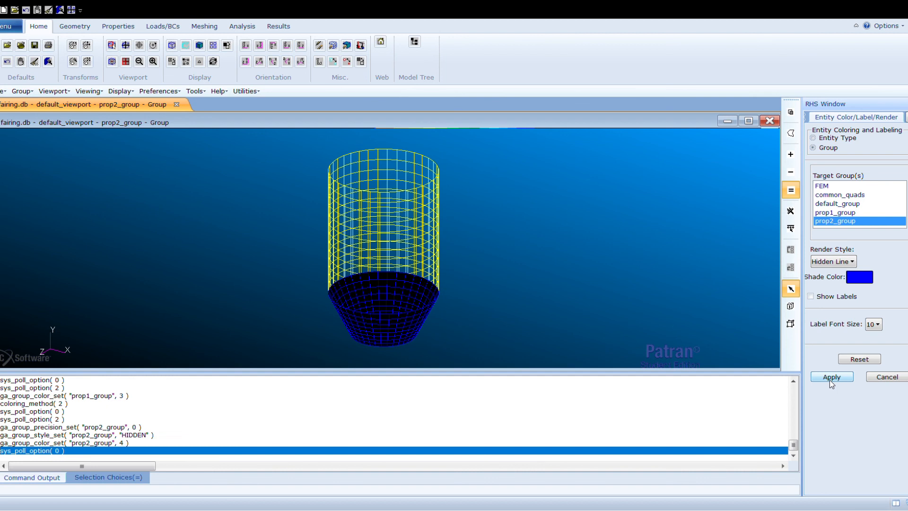
click(884, 377)
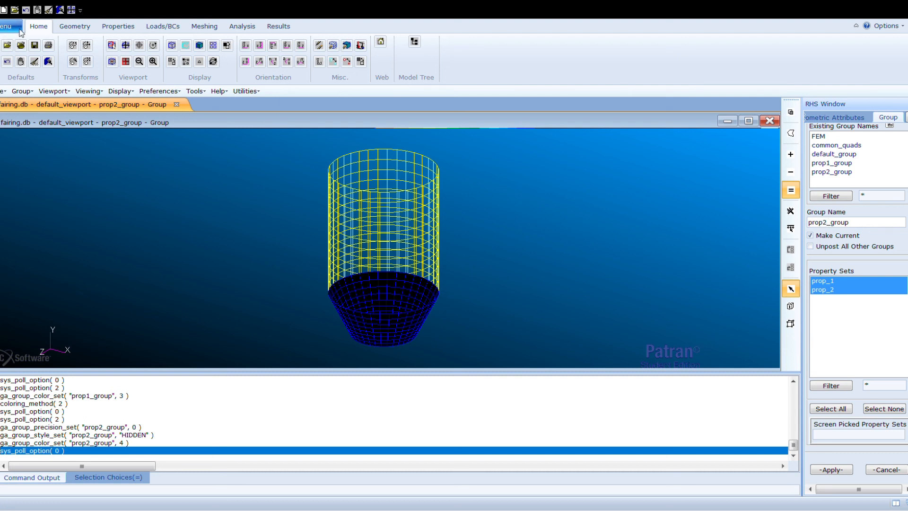
Post only prop1_group in default_viewport to display its elements in isolation
click(74, 70)
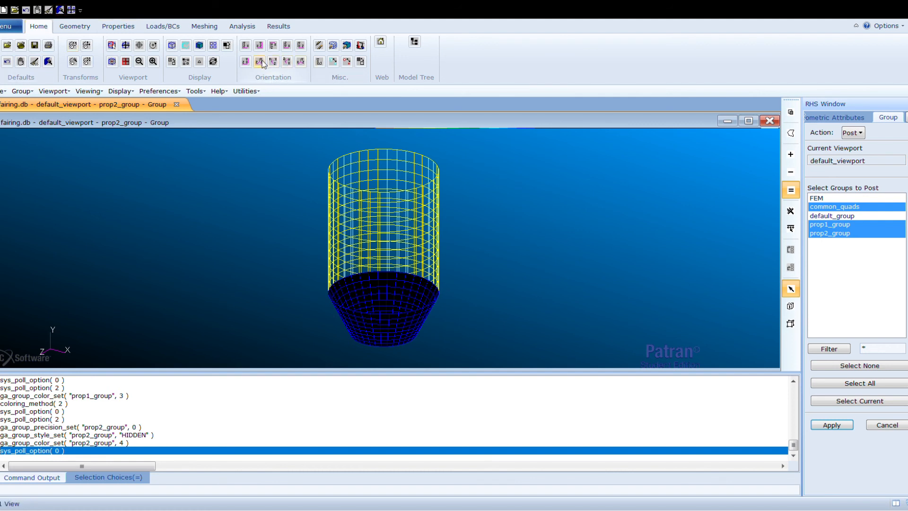
click(286, 61)
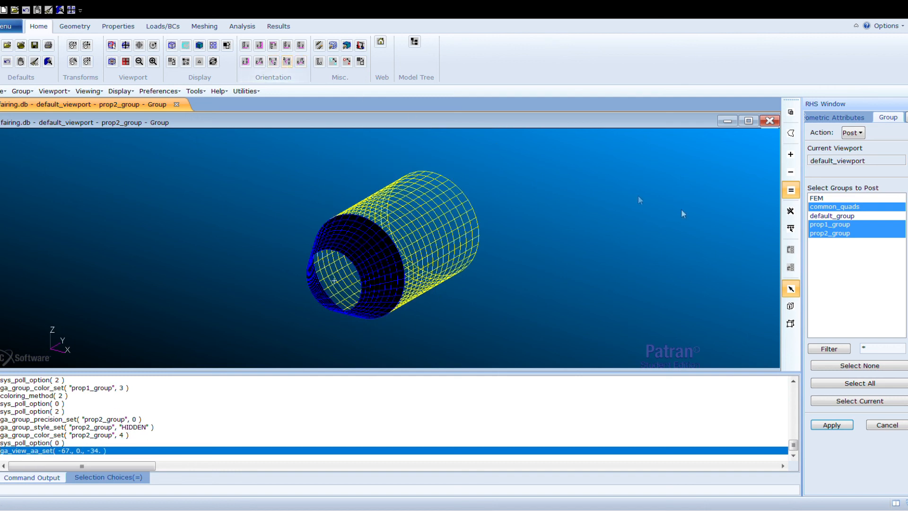
click(842, 226)
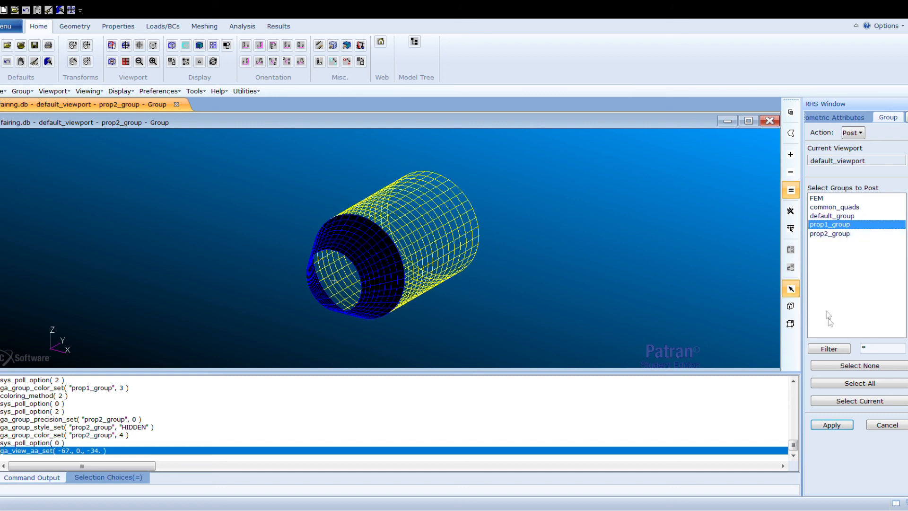
click(837, 427)
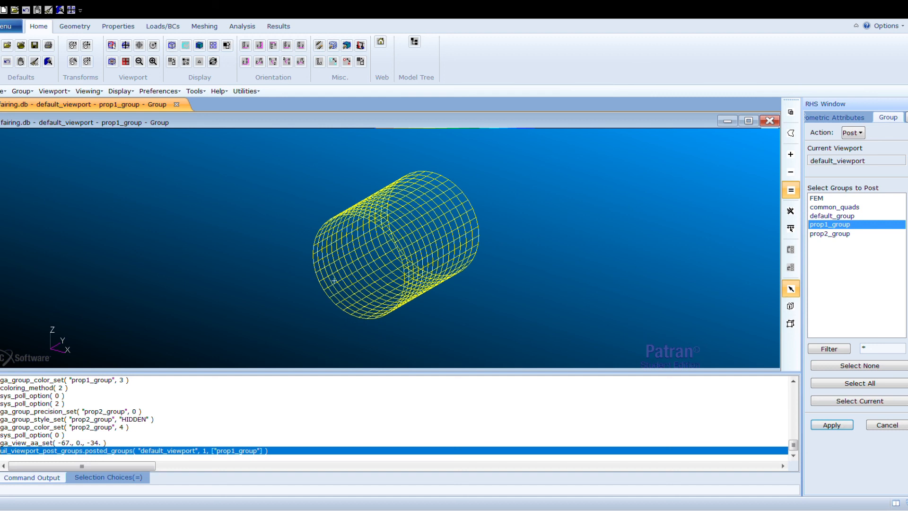
Post prop2_group by itself in default_viewport, followed by prop1_group and prop2_group together
click(840, 234)
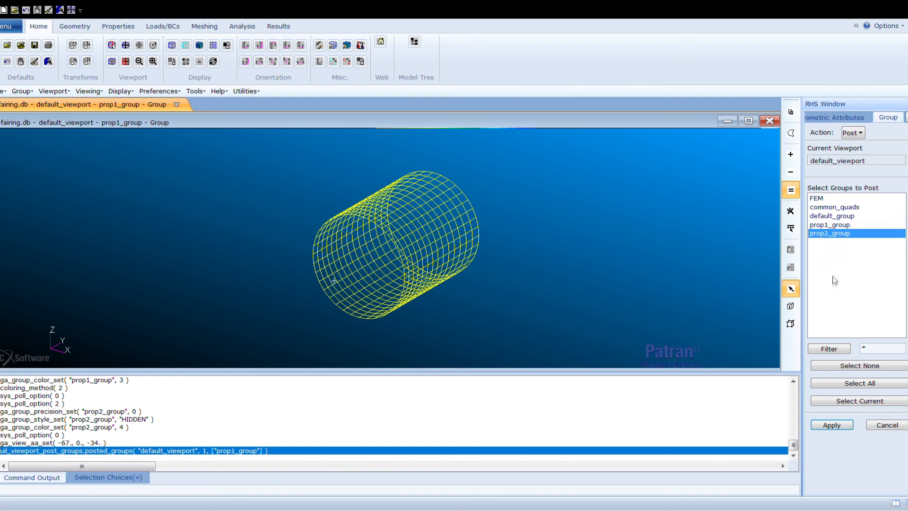
click(837, 424)
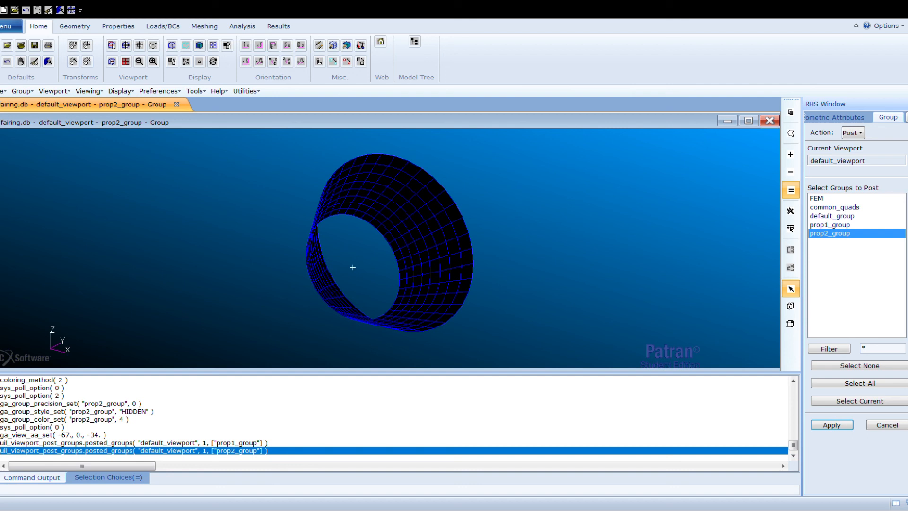
ctrl+click(846, 224)
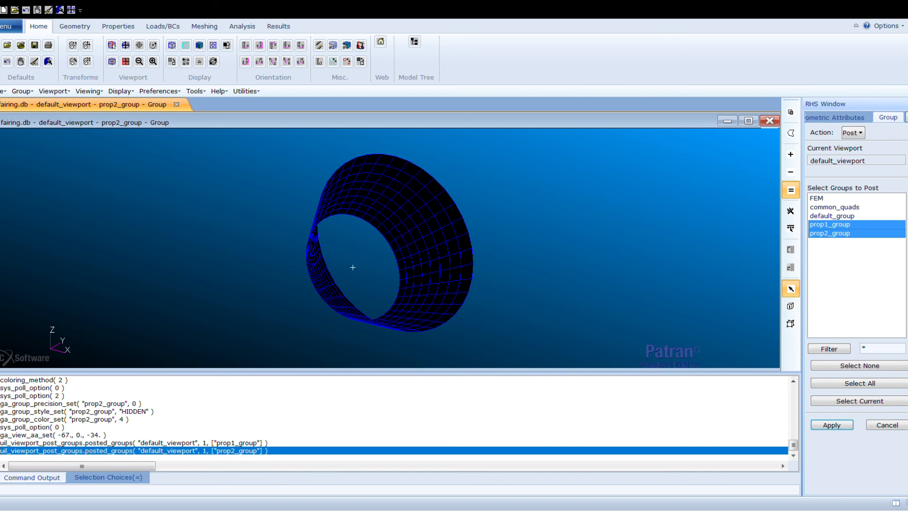
click(832, 425)
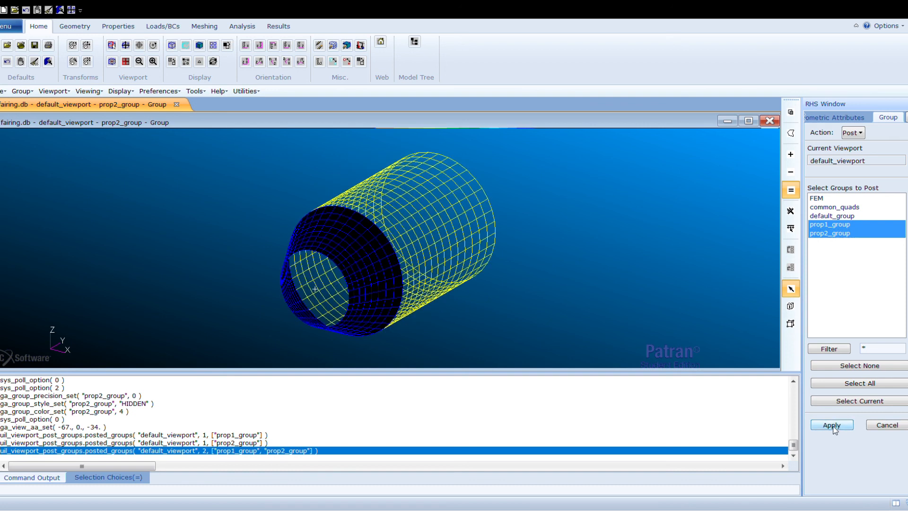